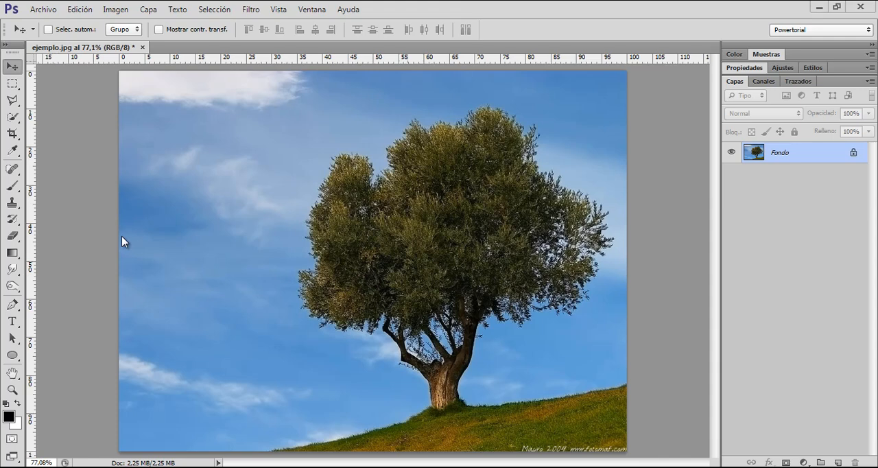
Step: Activate the Eraser tool, duplicate the Fondo layer and hide the original
{"action": "left_click", "coordinate": [17, 240]}
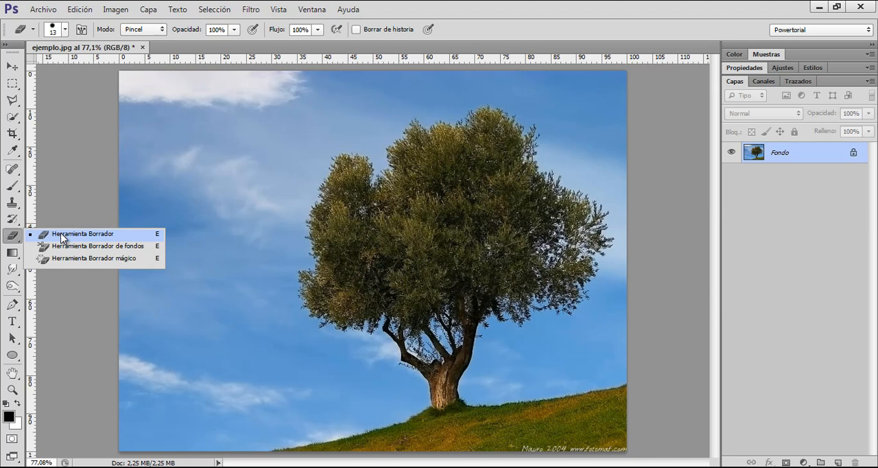
{"action": "left_click", "coordinate": [63, 238]}
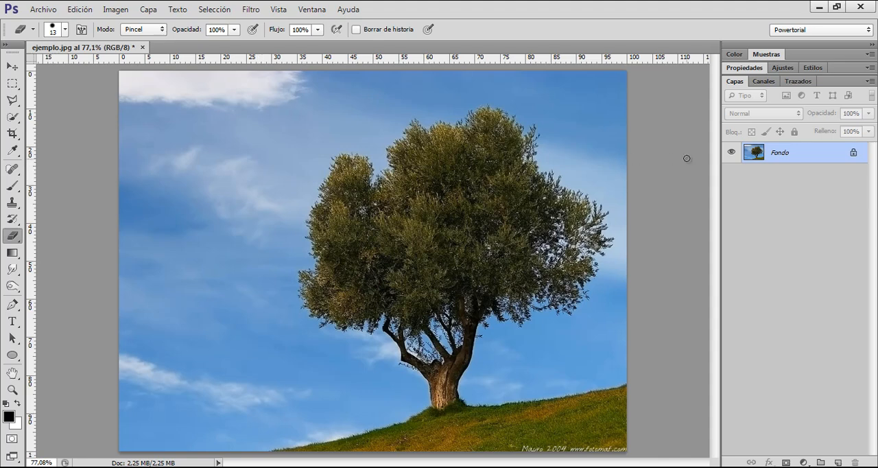
{"action": "key", "text": "ctrl+j"}
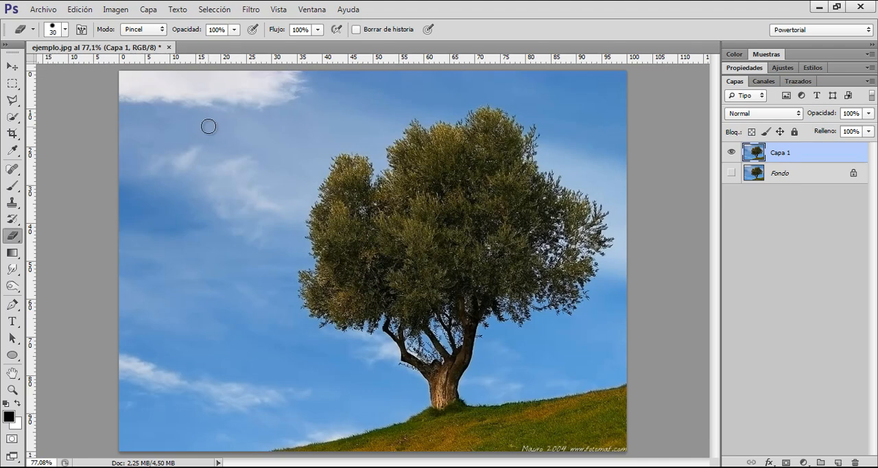
Step: Erase the sky around the tree on the duplicate layer with the Eraser brush set to 92 px
{"action": "key", "text": "bracketright"}
{"action": "key", "text": "bracketright"}
{"action": "key", "text": "bracketright"}
{"action": "key", "text": "bracketright"}
{"action": "key", "text": "bracketright"}
{"action": "right_click", "coordinate": [253, 159]}
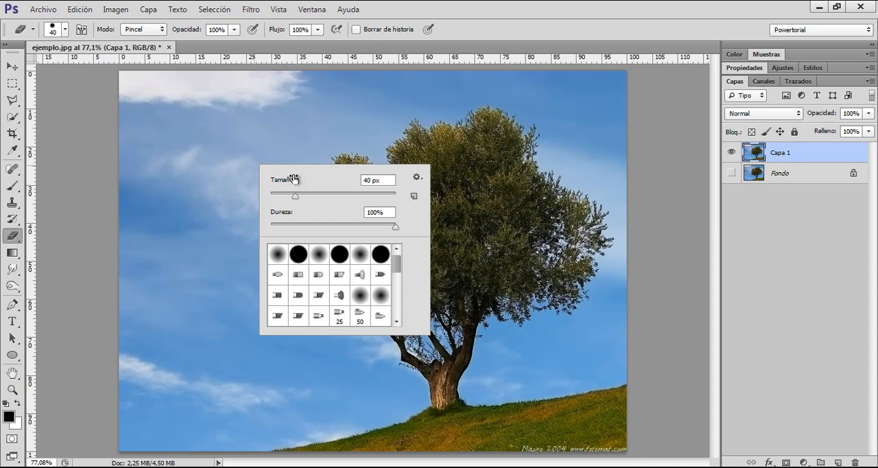
{"action": "left_click_drag", "start_coordinate": [284, 182], "coordinate": [324, 177]}
{"action": "key", "text": "Return"}
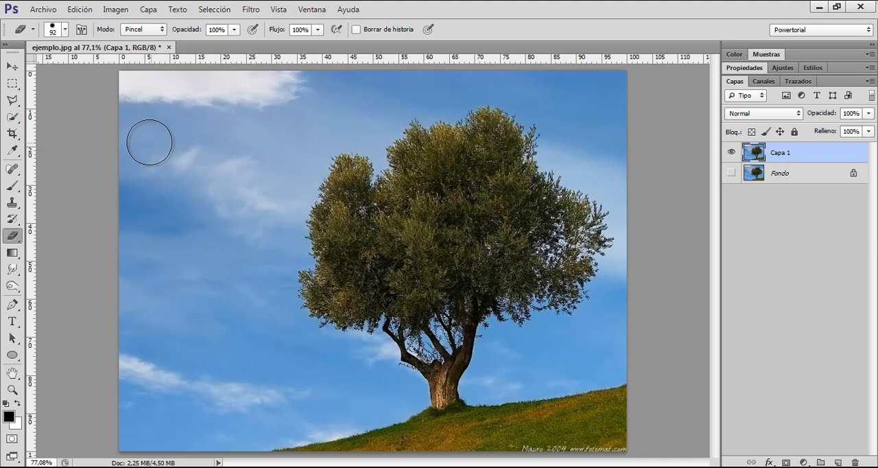
{"action": "mouse_move", "coordinate": [112, 83]}
{"action": "left_mouse_down"}
{"action": "mouse_move", "coordinate": [543, 75]}
{"action": "mouse_move", "coordinate": [415, 78]}
{"action": "mouse_move", "coordinate": [451, 86]}
{"action": "mouse_move", "coordinate": [324, 91]}
{"action": "mouse_move", "coordinate": [368, 114]}
{"action": "mouse_move", "coordinate": [162, 135]}
{"action": "mouse_move", "coordinate": [250, 138]}
{"action": "mouse_move", "coordinate": [185, 139]}
{"action": "mouse_move", "coordinate": [246, 146]}
{"action": "mouse_move", "coordinate": [181, 166]}
{"action": "mouse_move", "coordinate": [59, 172]}
{"action": "mouse_move", "coordinate": [47, 182]}
{"action": "mouse_move", "coordinate": [256, 192]}
{"action": "mouse_move", "coordinate": [330, 132]}
{"action": "mouse_move", "coordinate": [277, 180]}
{"action": "mouse_move", "coordinate": [260, 226]}
{"action": "mouse_move", "coordinate": [173, 215]}
{"action": "mouse_move", "coordinate": [173, 235]}
{"action": "mouse_move", "coordinate": [95, 238]}
{"action": "mouse_move", "coordinate": [269, 233]}
{"action": "mouse_move", "coordinate": [252, 246]}
{"action": "mouse_move", "coordinate": [252, 270]}
{"action": "mouse_move", "coordinate": [107, 304]}
{"action": "mouse_move", "coordinate": [239, 299]}
{"action": "left_mouse_up"}
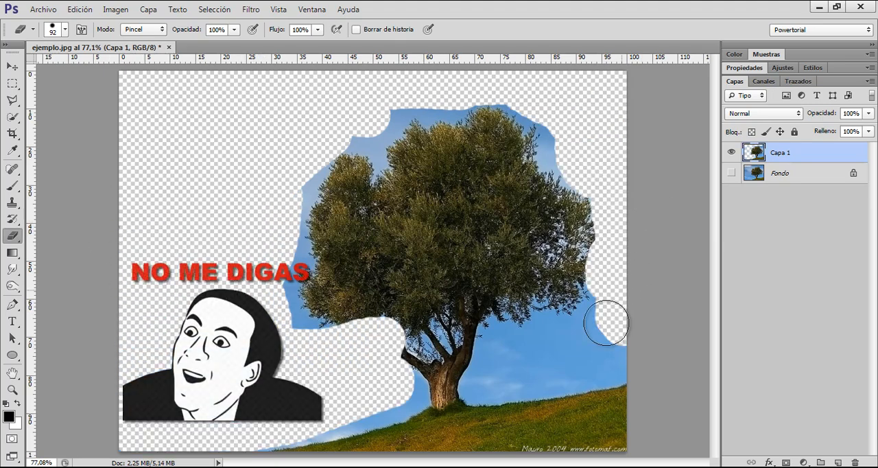
{"action": "mouse_move", "coordinate": [606, 323]}
{"action": "left_mouse_down"}
{"action": "mouse_move", "coordinate": [623, 349]}
{"action": "mouse_move", "coordinate": [611, 337]}
{"action": "mouse_move", "coordinate": [514, 365]}
{"action": "mouse_move", "coordinate": [562, 332]}
{"action": "mouse_move", "coordinate": [517, 363]}
{"action": "mouse_move", "coordinate": [584, 363]}
{"action": "mouse_move", "coordinate": [496, 382]}
{"action": "mouse_move", "coordinate": [570, 373]}
{"action": "mouse_move", "coordinate": [590, 363]}
{"action": "mouse_move", "coordinate": [267, 430]}
{"action": "mouse_move", "coordinate": [299, 403]}
{"action": "mouse_move", "coordinate": [296, 333]}
{"action": "mouse_move", "coordinate": [274, 259]}
{"action": "mouse_move", "coordinate": [288, 169]}
{"action": "mouse_move", "coordinate": [366, 121]}
{"action": "mouse_move", "coordinate": [409, 116]}
{"action": "left_mouse_up"}
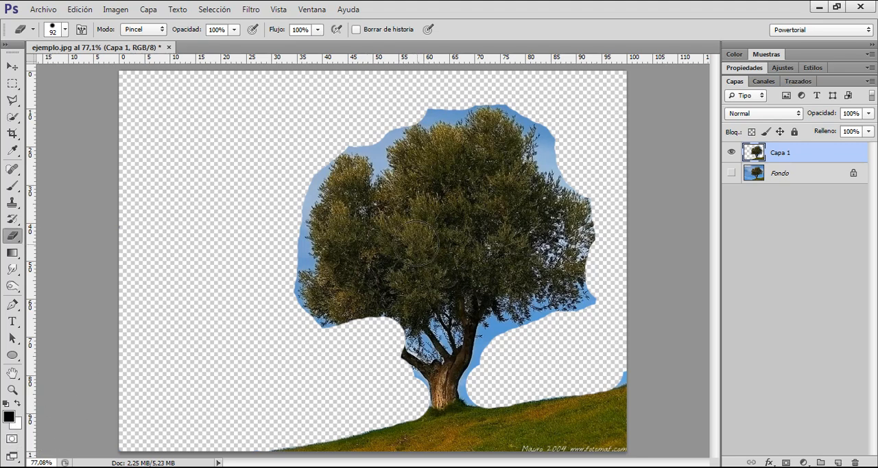
Step: Activate the Background Eraser tool and delete the erased Capa 1 layer
{"action": "right_click", "coordinate": [13, 241]}
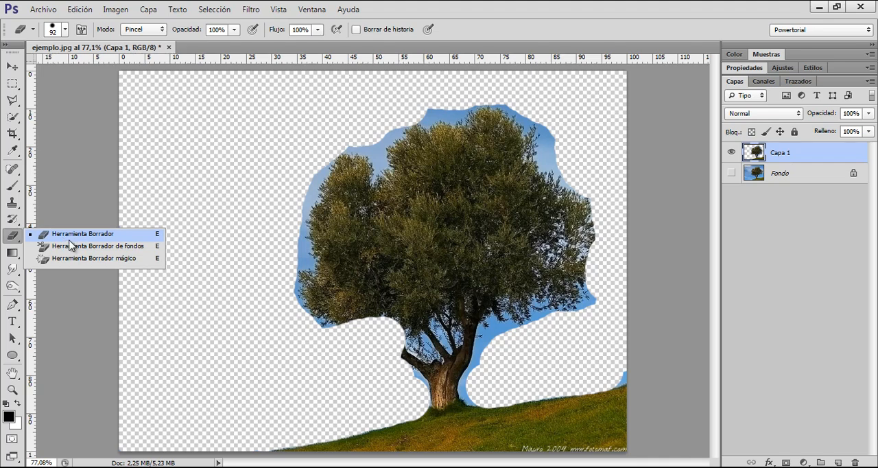
{"action": "left_click", "coordinate": [143, 247]}
{"action": "mouse_move", "coordinate": [762, 155]}
{"action": "left_mouse_down"}
{"action": "mouse_move", "coordinate": [751, 456]}
{"action": "mouse_move", "coordinate": [855, 461]}
{"action": "left_mouse_up"}
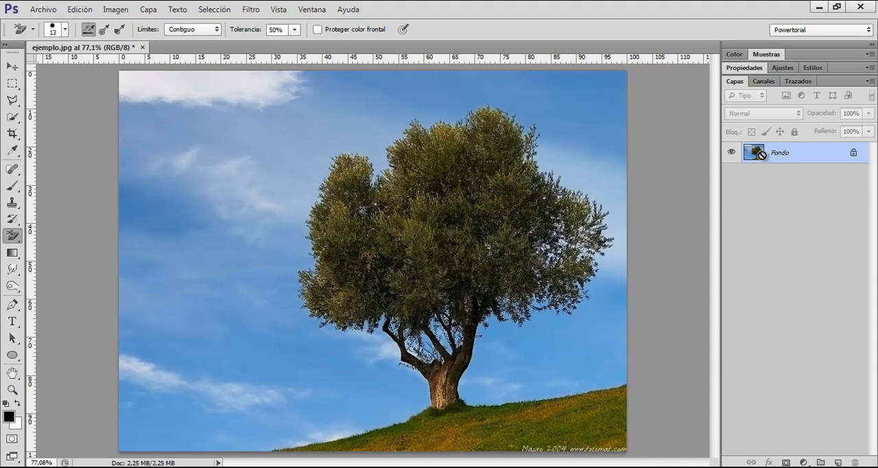
Step: On a duplicate of the Fondo layer with the original hidden, set the Background Eraser brush size to 150 px
{"action": "key", "text": "ctrl+j"}
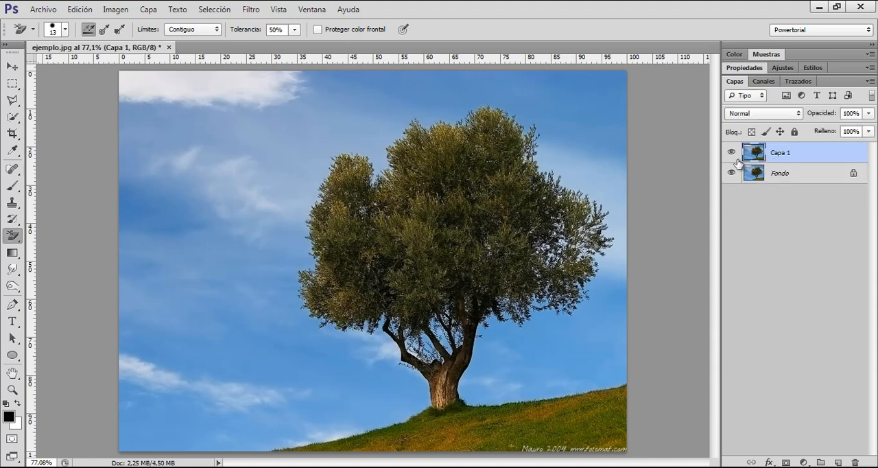
{"action": "left_click", "coordinate": [731, 172]}
{"action": "key", "text": "bracketright"}
{"action": "key", "text": "bracketright"}
{"action": "key", "text": "bracketright"}
{"action": "key", "text": "bracketright"}
{"action": "key", "text": "bracketright"}
{"action": "key", "text": "bracketright"}
{"action": "key", "text": "bracketright"}
{"action": "key", "text": "bracketright"}
{"action": "key", "text": "bracketright"}
{"action": "key", "text": "bracketright"}
{"action": "key", "text": "bracketright"}
{"action": "key", "text": "bracketright"}
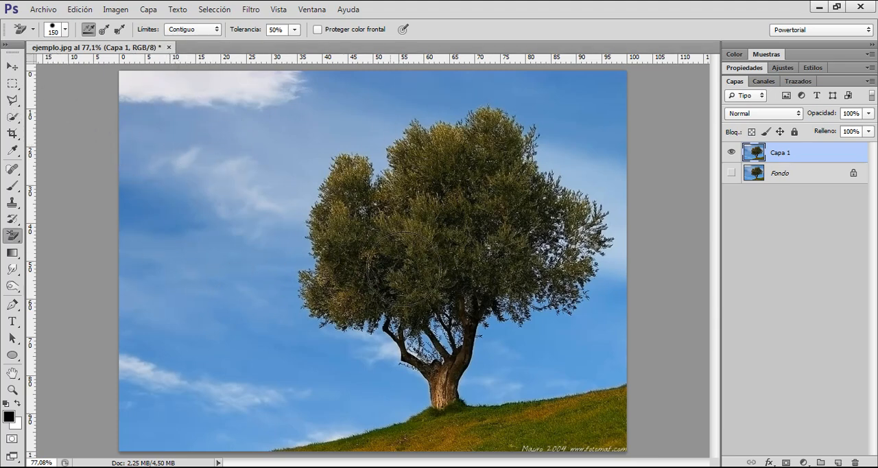
{"action": "left_click", "coordinate": [12, 118]}
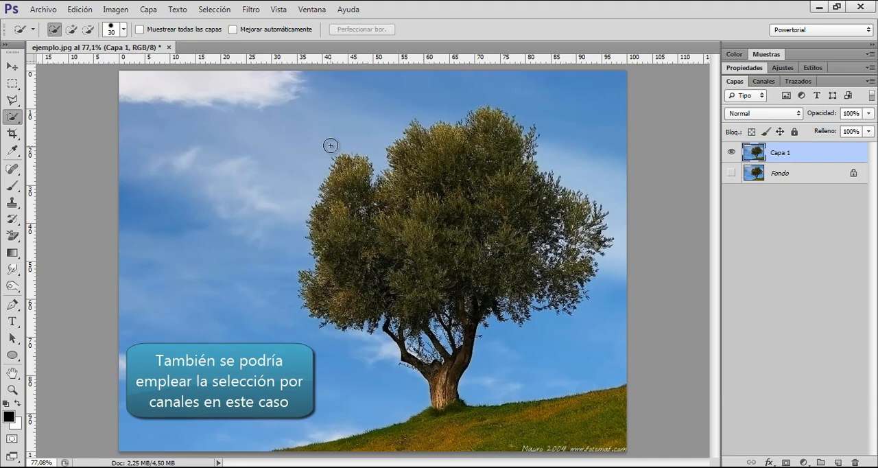
{"action": "left_click", "coordinate": [11, 235]}
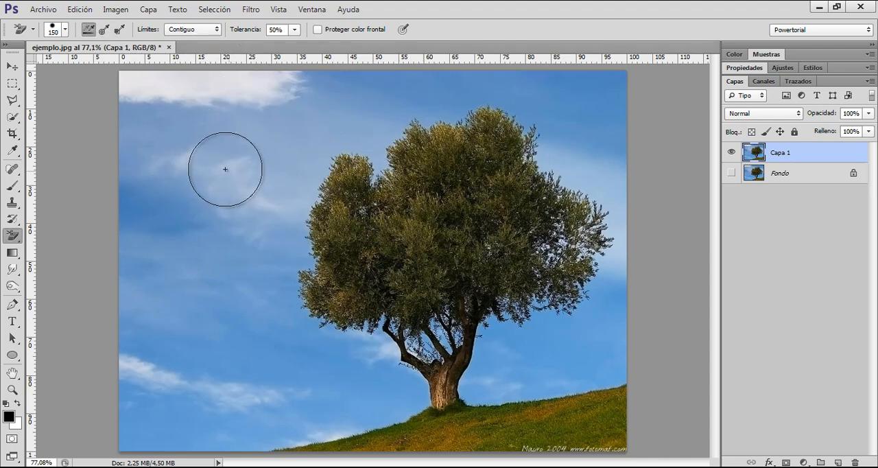
Step: Erase overlapping patches of sky left of the tree with the Background Eraser and Contiguo limits
{"action": "left_click", "coordinate": [234, 228]}
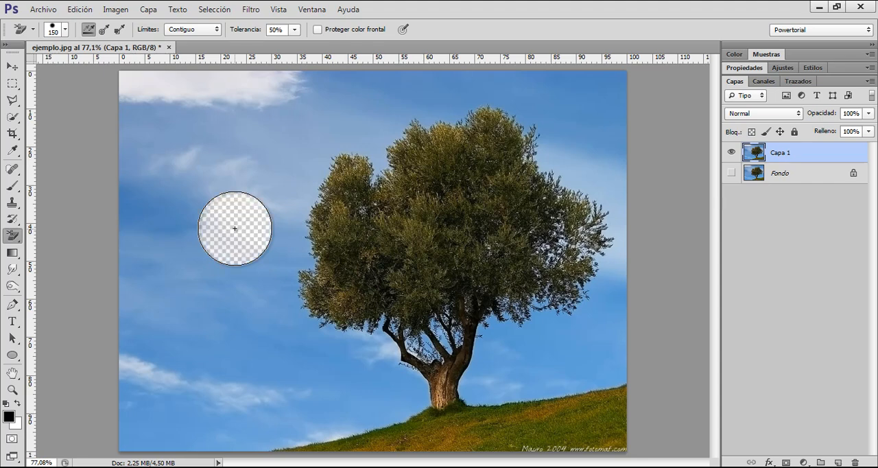
{"action": "left_click_drag", "start_coordinate": [235, 228], "coordinate": [243, 228]}
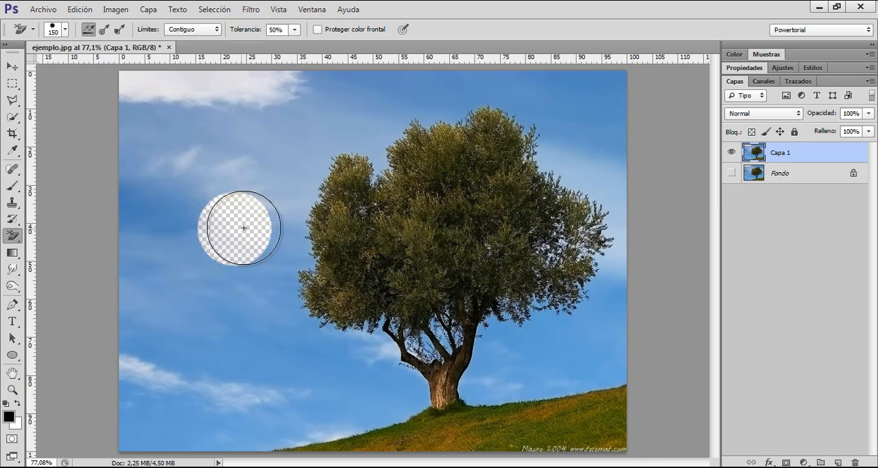
{"action": "left_click", "coordinate": [272, 227]}
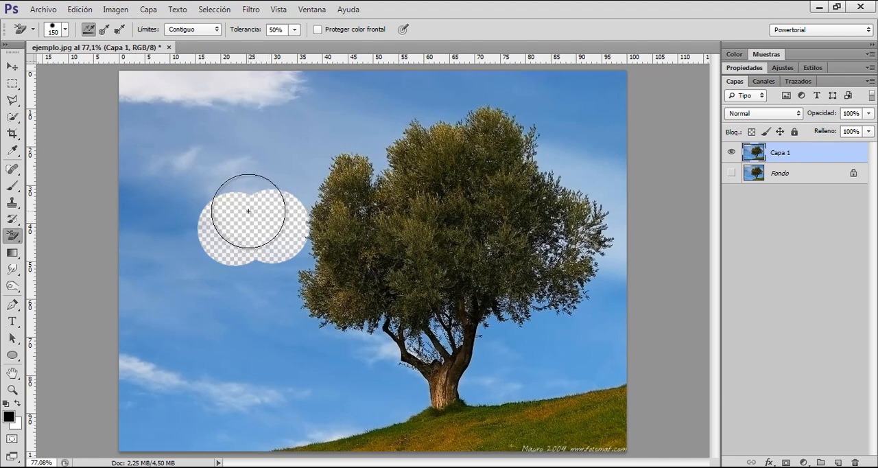
{"action": "mouse_move", "coordinate": [255, 200]}
{"action": "left_mouse_down"}
{"action": "mouse_move", "coordinate": [213, 174]}
{"action": "mouse_move", "coordinate": [244, 156]}
{"action": "mouse_move", "coordinate": [220, 148]}
{"action": "mouse_move", "coordinate": [195, 155]}
{"action": "left_mouse_up"}
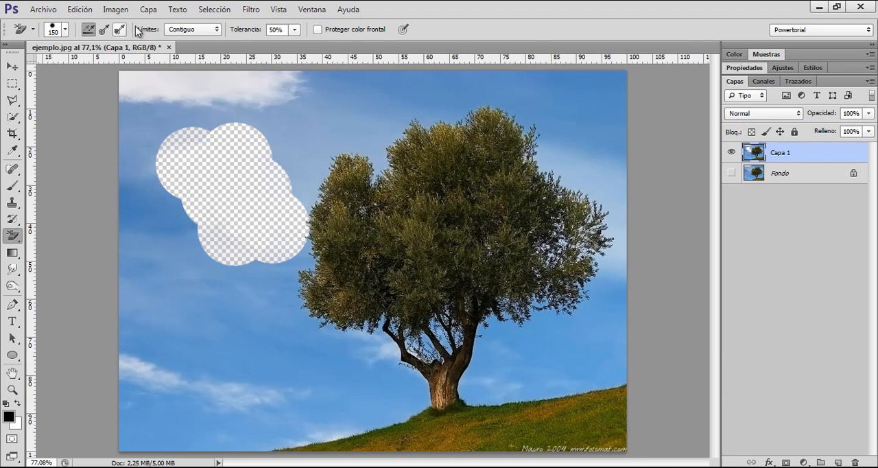
Step: Set the Background Eraser limits to No contiguo and erase more sky left of the tree up to the crown
{"action": "left_click", "coordinate": [186, 31]}
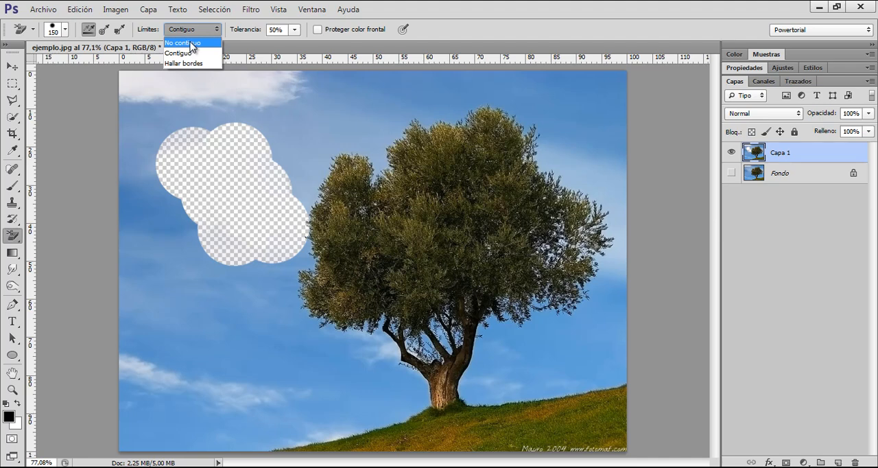
{"action": "left_click", "coordinate": [193, 43]}
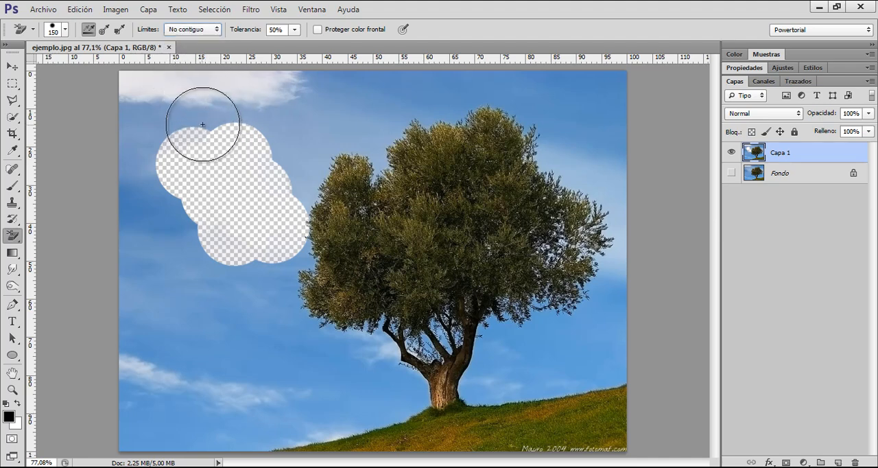
{"action": "mouse_move", "coordinate": [203, 121]}
{"action": "left_mouse_down"}
{"action": "mouse_move", "coordinate": [176, 131]}
{"action": "mouse_move", "coordinate": [153, 146]}
{"action": "left_mouse_up"}
{"action": "mouse_move", "coordinate": [161, 186]}
{"action": "left_mouse_down"}
{"action": "mouse_move", "coordinate": [172, 294]}
{"action": "mouse_move", "coordinate": [210, 298]}
{"action": "mouse_move", "coordinate": [229, 268]}
{"action": "mouse_move", "coordinate": [222, 349]}
{"action": "mouse_move", "coordinate": [285, 317]}
{"action": "mouse_move", "coordinate": [280, 273]}
{"action": "mouse_move", "coordinate": [317, 149]}
{"action": "mouse_move", "coordinate": [340, 133]}
{"action": "mouse_move", "coordinate": [371, 144]}
{"action": "left_mouse_up"}
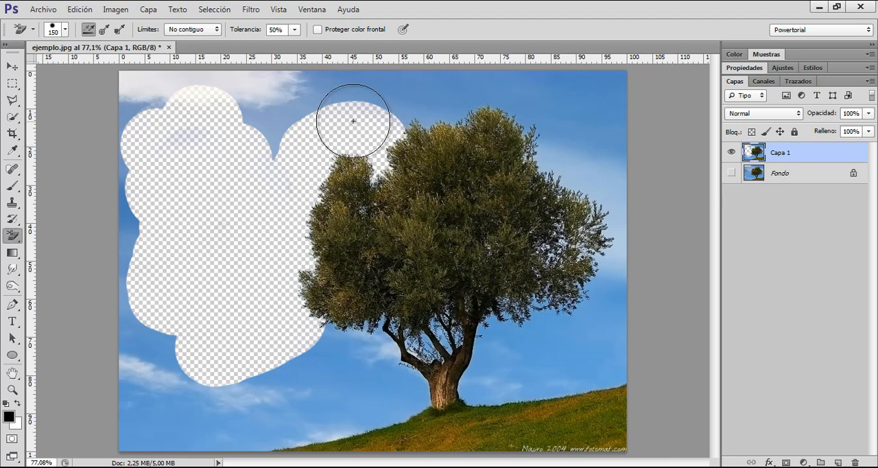
Step: Erase the sky along the crown's upper left edge and below the left branches down to the grass
{"action": "key", "text": "ctrl+plus"}
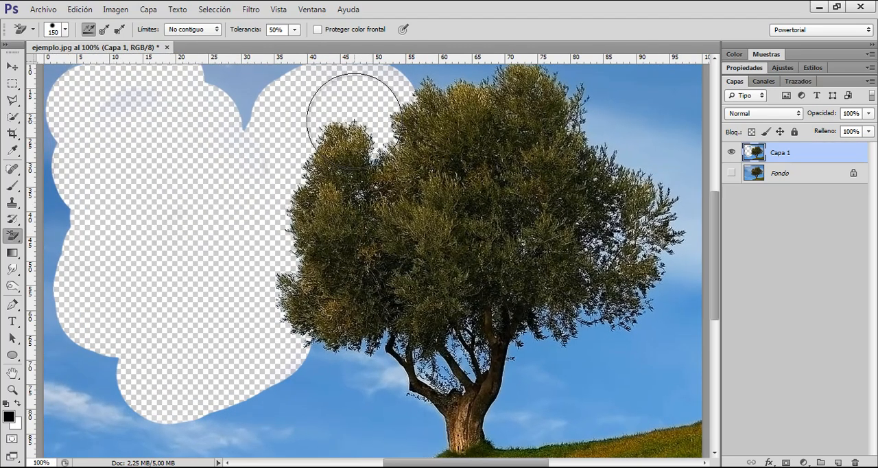
{"action": "scroll", "coordinate": [340, 134], "scroll_direction": "up", "scroll_amount": 2}
{"action": "mouse_move", "coordinate": [320, 151]}
{"action": "left_mouse_down"}
{"action": "mouse_move", "coordinate": [405, 93]}
{"action": "mouse_move", "coordinate": [386, 107]}
{"action": "left_mouse_up"}
{"action": "scroll", "coordinate": [337, 297], "scroll_direction": "down", "scroll_amount": 5}
{"action": "mouse_move", "coordinate": [337, 298]}
{"action": "left_mouse_down"}
{"action": "mouse_move", "coordinate": [338, 344]}
{"action": "mouse_move", "coordinate": [369, 330]}
{"action": "left_mouse_up"}
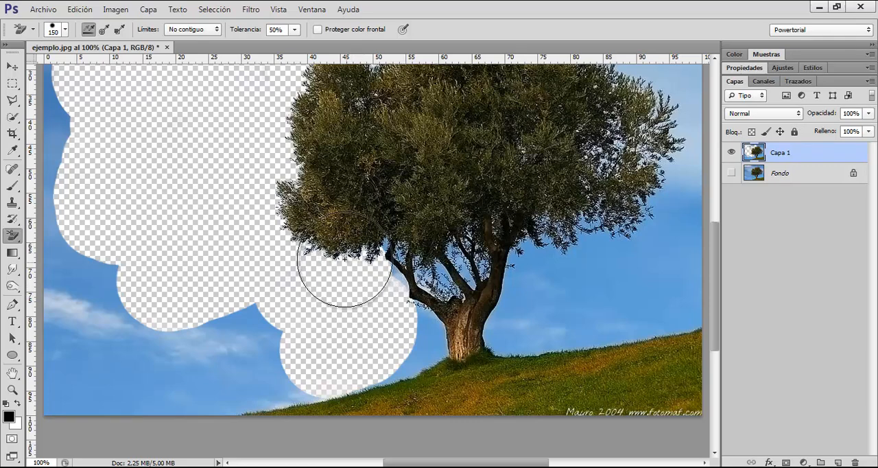
{"action": "mouse_move", "coordinate": [337, 255]}
{"action": "left_mouse_down"}
{"action": "mouse_move", "coordinate": [336, 241]}
{"action": "mouse_move", "coordinate": [312, 236]}
{"action": "mouse_move", "coordinate": [296, 221]}
{"action": "mouse_move", "coordinate": [302, 199]}
{"action": "mouse_move", "coordinate": [325, 199]}
{"action": "left_mouse_up"}
{"action": "key", "text": "ctrl+z"}
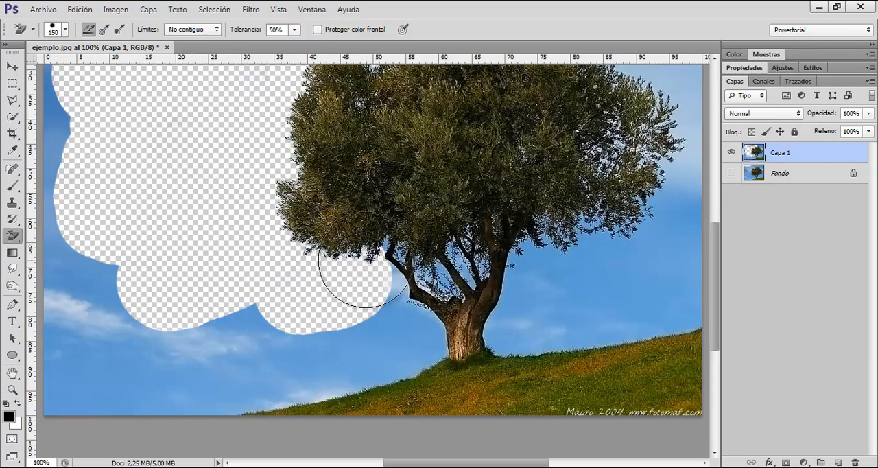
{"action": "mouse_move", "coordinate": [359, 335]}
{"action": "left_mouse_down"}
{"action": "mouse_move", "coordinate": [424, 339]}
{"action": "mouse_move", "coordinate": [395, 328]}
{"action": "mouse_move", "coordinate": [382, 298]}
{"action": "left_mouse_up"}
Step: Erase a patch of sky beside the crown's right edge and undo the last stroke over the leaves
{"action": "key", "text": "space"}
{"action": "left_click_drag", "start_coordinate": [525, 159], "coordinate": [347, 274]}
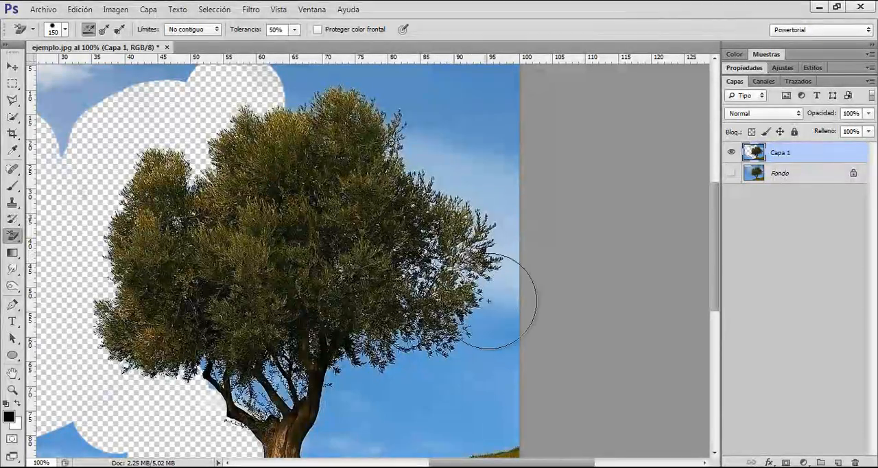
{"action": "mouse_move", "coordinate": [494, 302]}
{"action": "left_mouse_down"}
{"action": "mouse_move", "coordinate": [509, 287]}
{"action": "mouse_move", "coordinate": [489, 294]}
{"action": "left_mouse_up"}
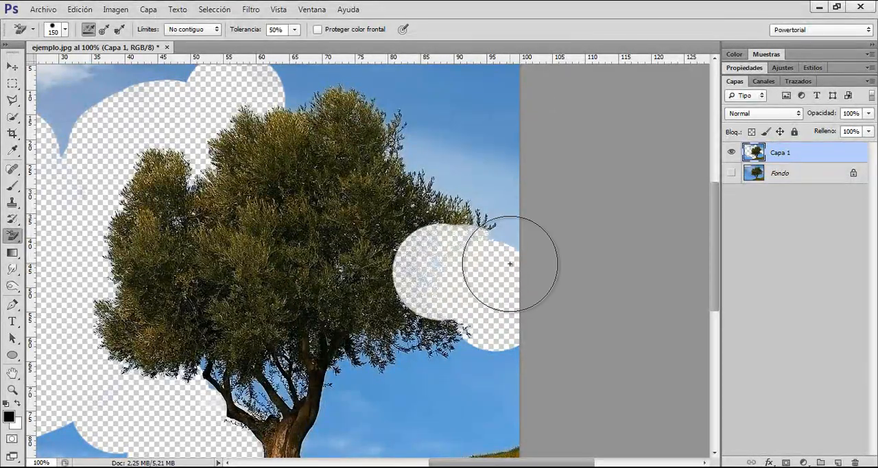
{"action": "key", "text": "ctrl+z"}
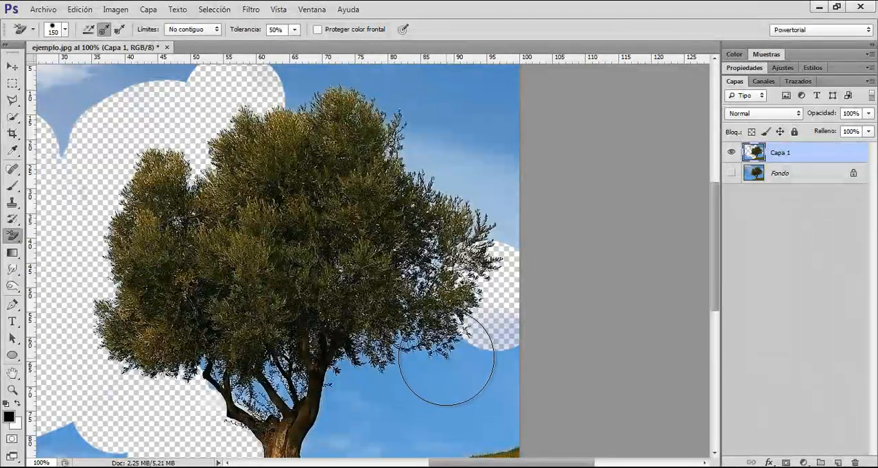
Step: With the Background Eraser sampling only once, erase the sky between the right branches and the hill
{"action": "scroll", "coordinate": [446, 363], "scroll_direction": "down", "scroll_amount": 1}
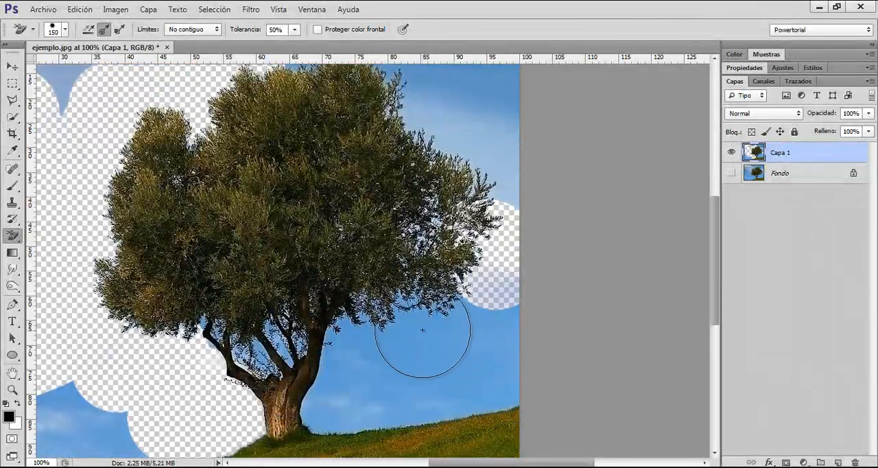
{"action": "left_click", "coordinate": [460, 356]}
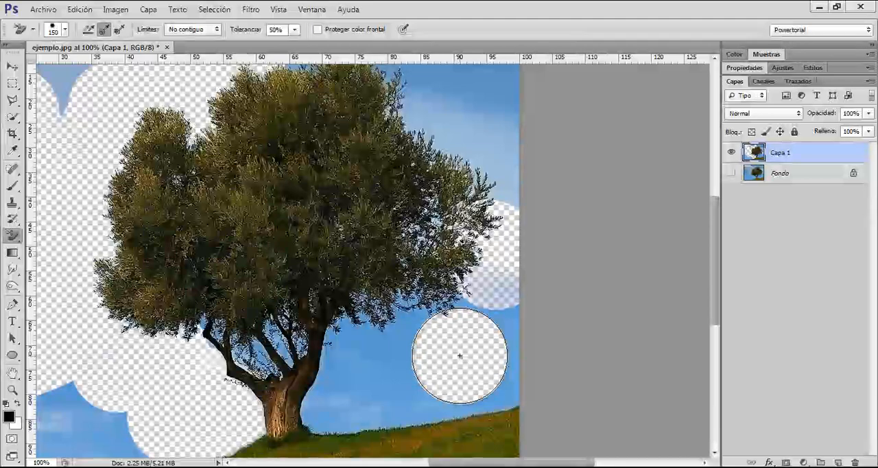
{"action": "mouse_move", "coordinate": [461, 355]}
{"action": "left_mouse_down"}
{"action": "mouse_move", "coordinate": [496, 332]}
{"action": "mouse_move", "coordinate": [498, 301]}
{"action": "mouse_move", "coordinate": [465, 350]}
{"action": "mouse_move", "coordinate": [387, 364]}
{"action": "mouse_move", "coordinate": [418, 358]}
{"action": "mouse_move", "coordinate": [415, 337]}
{"action": "left_mouse_up"}
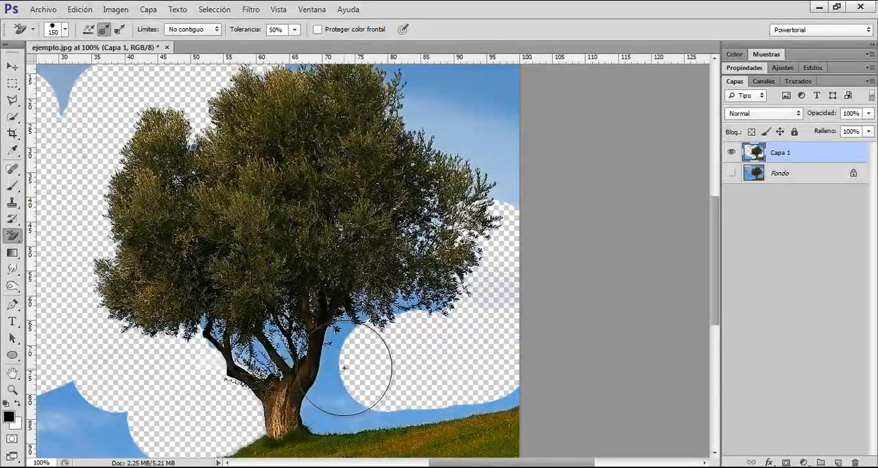
Step: Erase the sky above and around the crown's right side and the remaining blue between its branches and beside the trunk
{"action": "scroll", "coordinate": [323, 274], "scroll_direction": "up", "scroll_amount": 2}
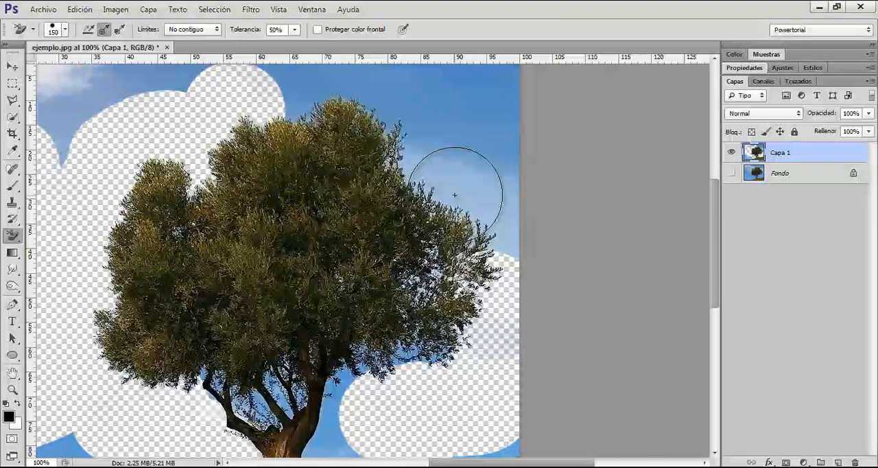
{"action": "scroll", "coordinate": [475, 191], "scroll_direction": "up", "scroll_amount": 2}
{"action": "mouse_move", "coordinate": [475, 191]}
{"action": "left_mouse_down"}
{"action": "mouse_move", "coordinate": [472, 172]}
{"action": "mouse_move", "coordinate": [410, 111]}
{"action": "mouse_move", "coordinate": [457, 113]}
{"action": "mouse_move", "coordinate": [504, 141]}
{"action": "left_mouse_up"}
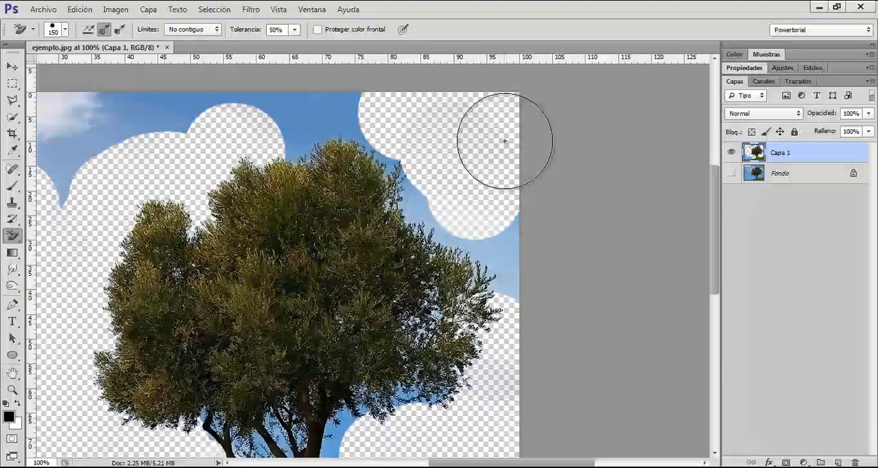
{"action": "scroll", "coordinate": [504, 140], "scroll_direction": "down", "scroll_amount": 2}
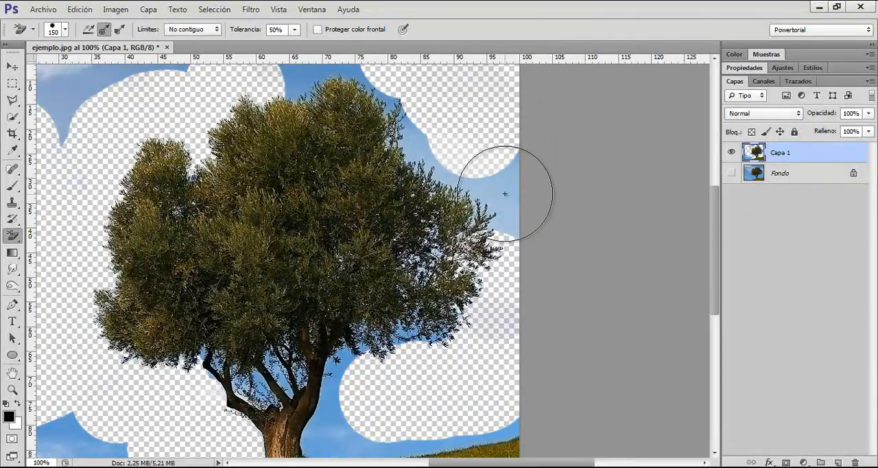
{"action": "mouse_move", "coordinate": [505, 194]}
{"action": "left_mouse_down"}
{"action": "mouse_move", "coordinate": [478, 204]}
{"action": "mouse_move", "coordinate": [465, 197]}
{"action": "mouse_move", "coordinate": [450, 226]}
{"action": "mouse_move", "coordinate": [472, 255]}
{"action": "left_mouse_up"}
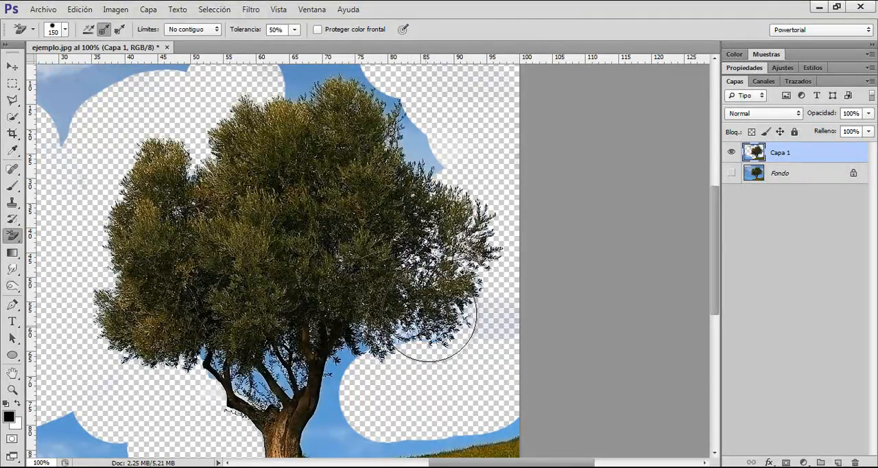
{"action": "mouse_move", "coordinate": [471, 304]}
{"action": "left_mouse_down"}
{"action": "mouse_move", "coordinate": [402, 373]}
{"action": "mouse_move", "coordinate": [343, 390]}
{"action": "left_mouse_up"}
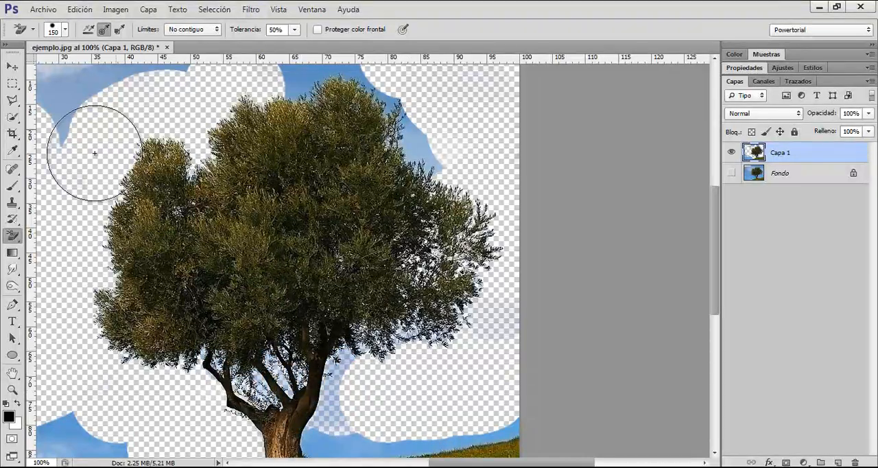
{"action": "mouse_move", "coordinate": [317, 80]}
{"action": "left_mouse_down"}
{"action": "mouse_move", "coordinate": [357, 93]}
{"action": "mouse_move", "coordinate": [391, 126]}
{"action": "left_mouse_up"}
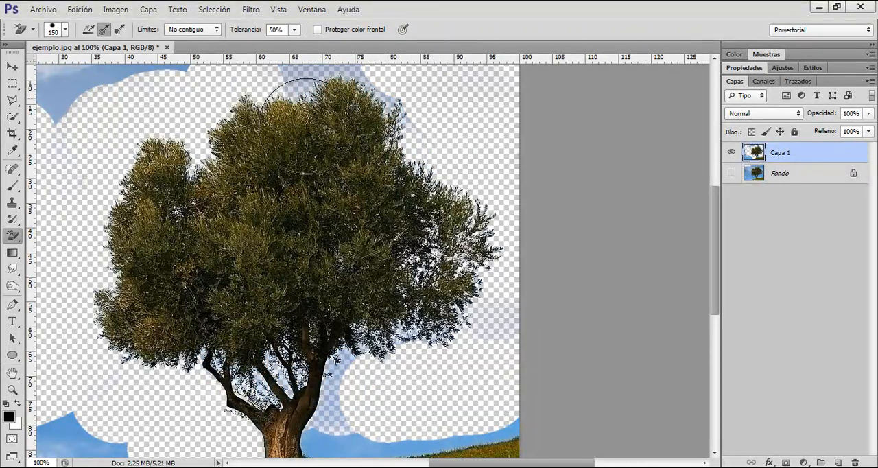
Step: Set the Background Eraser's tolerance to 60% and erase the sky and bluish haze above the crown
{"action": "scroll", "coordinate": [312, 137], "scroll_direction": "up", "scroll_amount": 5}
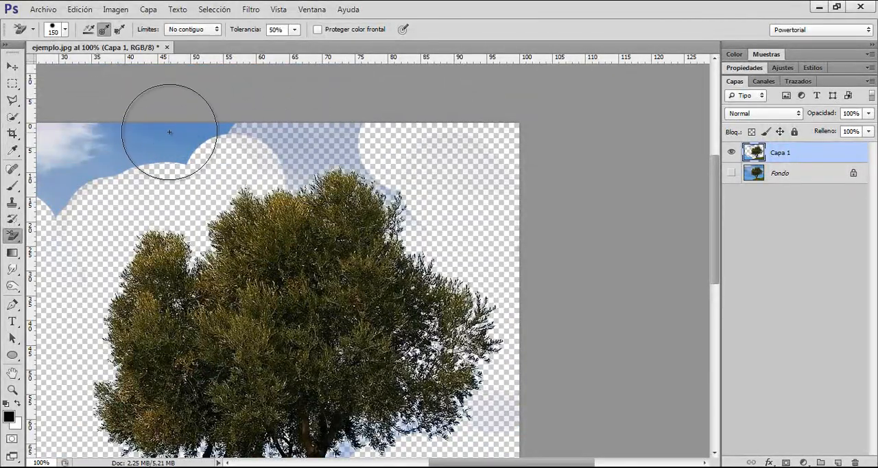
{"action": "scroll", "coordinate": [291, 167], "scroll_direction": "down", "scroll_amount": 5}
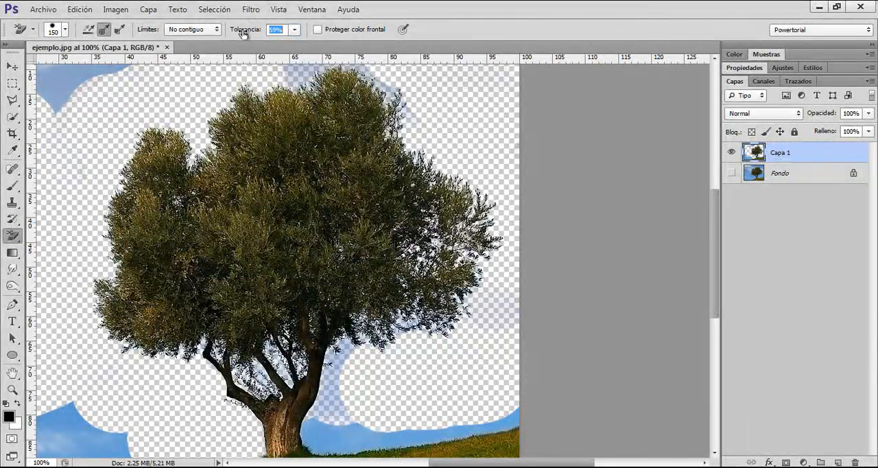
{"action": "scroll", "coordinate": [229, 91], "scroll_direction": "up", "scroll_amount": 4}
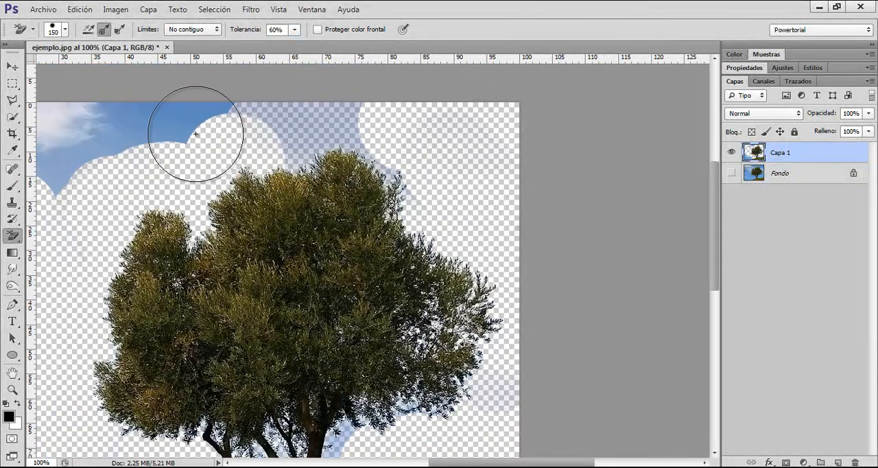
{"action": "left_click", "coordinate": [171, 117]}
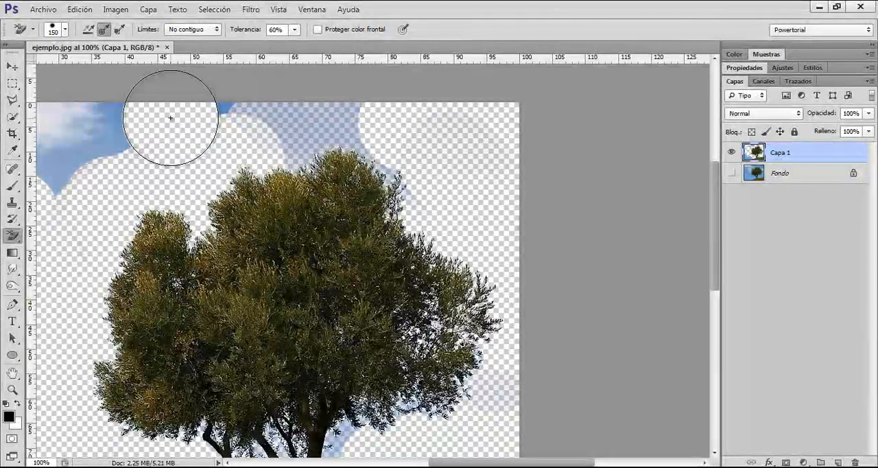
{"action": "mouse_move", "coordinate": [171, 117]}
{"action": "left_mouse_down"}
{"action": "mouse_move", "coordinate": [289, 105]}
{"action": "mouse_move", "coordinate": [334, 117]}
{"action": "left_mouse_up"}
{"action": "mouse_move", "coordinate": [210, 134]}
{"action": "left_mouse_down"}
{"action": "mouse_move", "coordinate": [426, 140]}
{"action": "mouse_move", "coordinate": [260, 133]}
{"action": "mouse_move", "coordinate": [391, 129]}
{"action": "mouse_move", "coordinate": [423, 162]}
{"action": "left_mouse_up"}
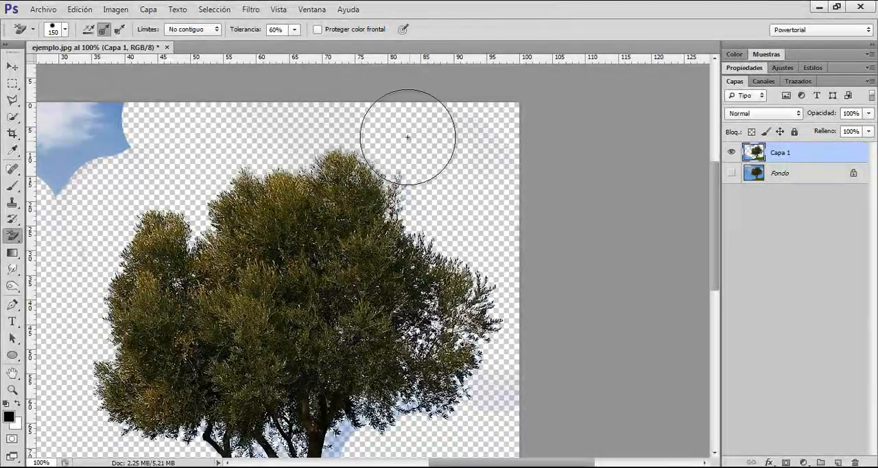
Step: Erase the bluish haze and sky beside the trunk and beneath the crown's right branches
{"action": "scroll", "coordinate": [474, 171], "scroll_direction": "down", "scroll_amount": 5}
{"action": "scroll", "coordinate": [408, 210], "scroll_direction": "down", "scroll_amount": 2}
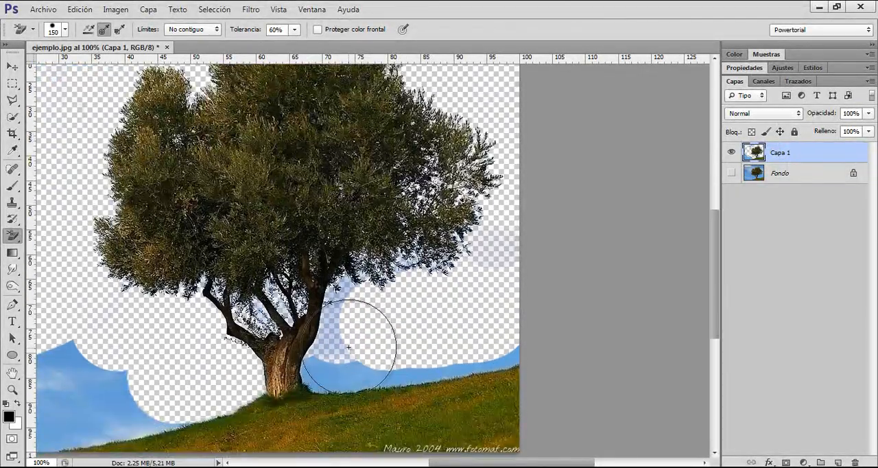
{"action": "mouse_move", "coordinate": [336, 358]}
{"action": "left_mouse_down"}
{"action": "mouse_move", "coordinate": [341, 296]}
{"action": "mouse_move", "coordinate": [356, 273]}
{"action": "mouse_move", "coordinate": [399, 285]}
{"action": "mouse_move", "coordinate": [440, 274]}
{"action": "mouse_move", "coordinate": [462, 236]}
{"action": "mouse_move", "coordinate": [495, 255]}
{"action": "mouse_move", "coordinate": [500, 225]}
{"action": "left_mouse_up"}
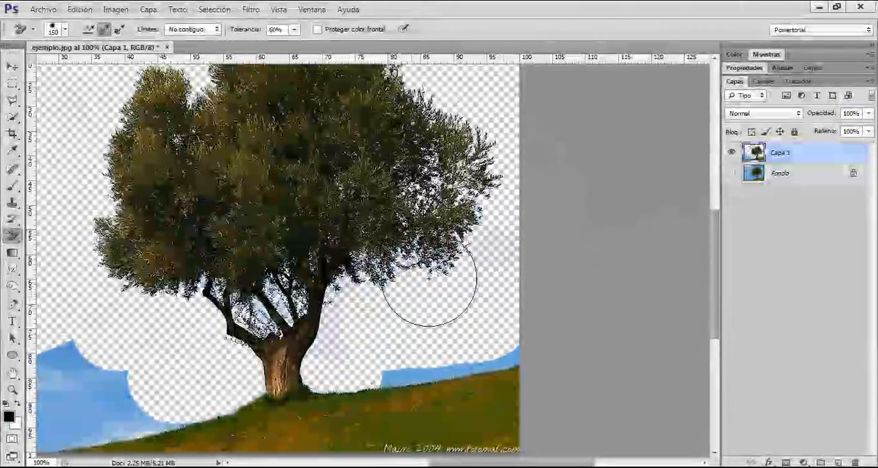
{"action": "left_click_drag", "start_coordinate": [153, 229], "coordinate": [154, 284]}
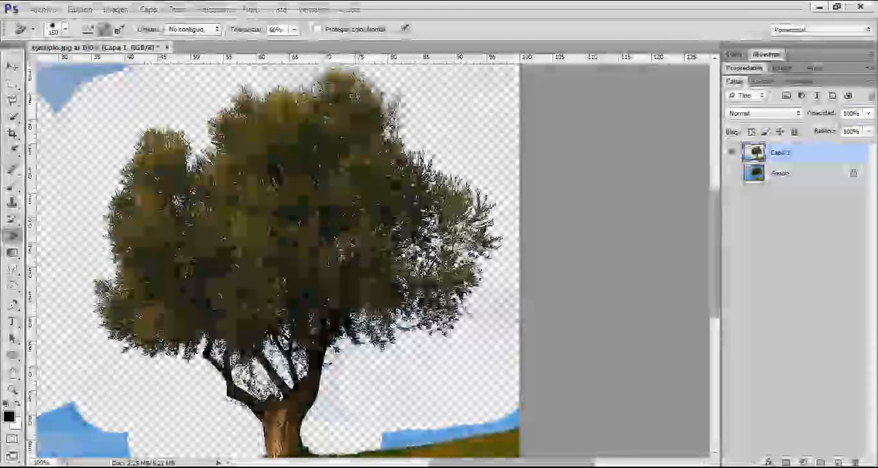
{"action": "left_click_drag", "start_coordinate": [243, 197], "coordinate": [343, 262]}
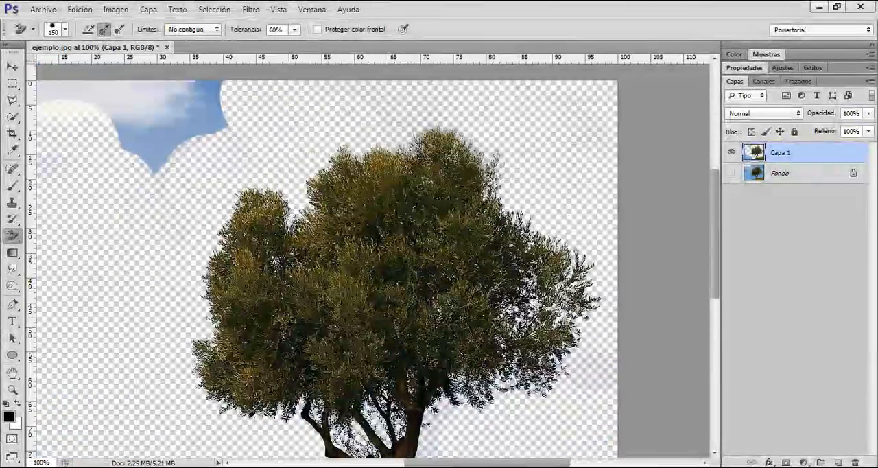
Step: Erase most of the blue strip of sky along the hilltop to the right of the trunk
{"action": "scroll", "coordinate": [569, 314], "scroll_direction": "down", "scroll_amount": 3}
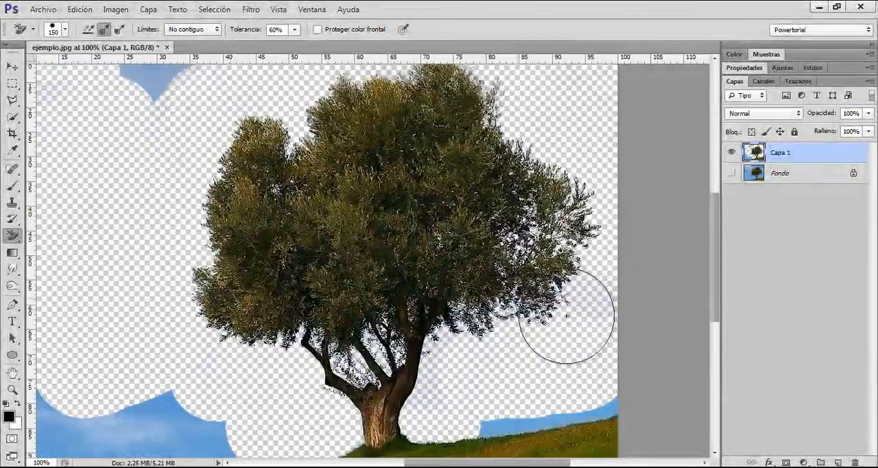
{"action": "scroll", "coordinate": [446, 260], "scroll_direction": "down", "scroll_amount": 1}
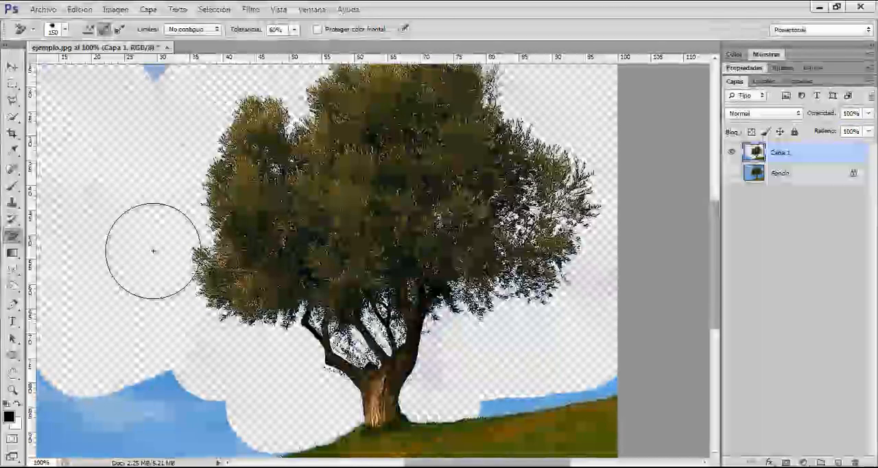
{"action": "scroll", "coordinate": [384, 275], "scroll_direction": "down", "scroll_amount": 1}
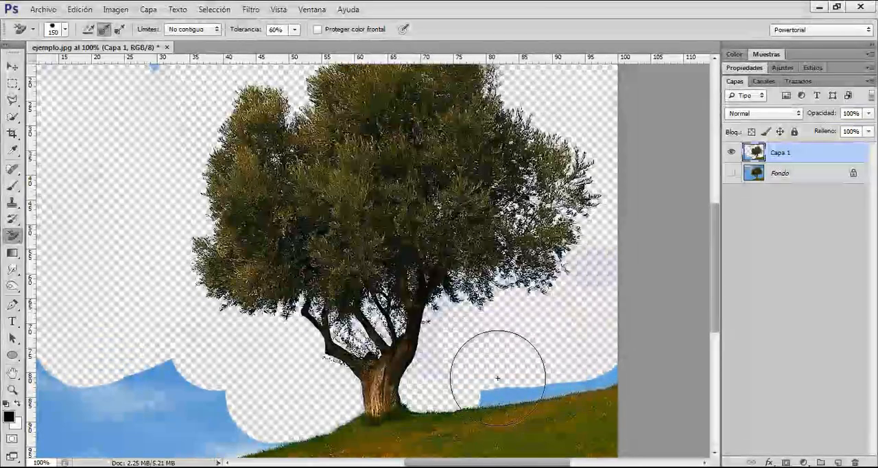
{"action": "mouse_move", "coordinate": [498, 378]}
{"action": "left_mouse_down"}
{"action": "mouse_move", "coordinate": [515, 396]}
{"action": "mouse_move", "coordinate": [501, 395]}
{"action": "mouse_move", "coordinate": [518, 345]}
{"action": "mouse_move", "coordinate": [533, 368]}
{"action": "left_mouse_up"}
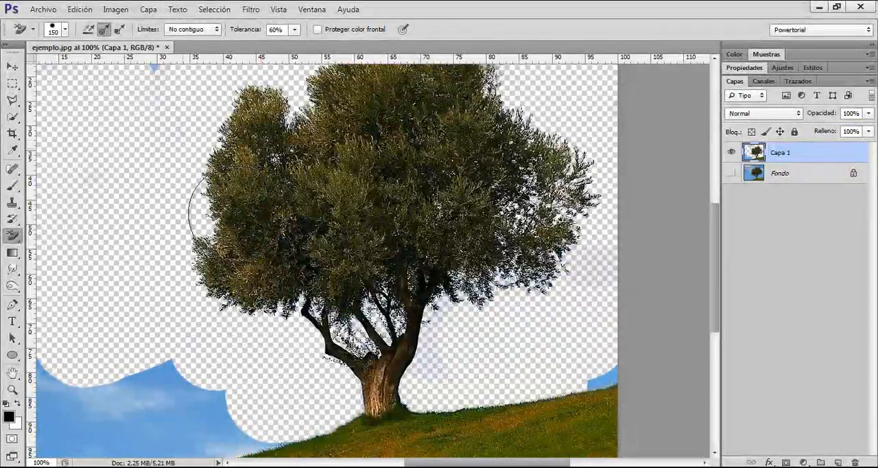
Step: Quick-select and delete the leftover sky left of the tree, deselect, and erase the last blue patch above the hill's right end
{"action": "scroll", "coordinate": [196, 254], "scroll_direction": "up", "scroll_amount": 1}
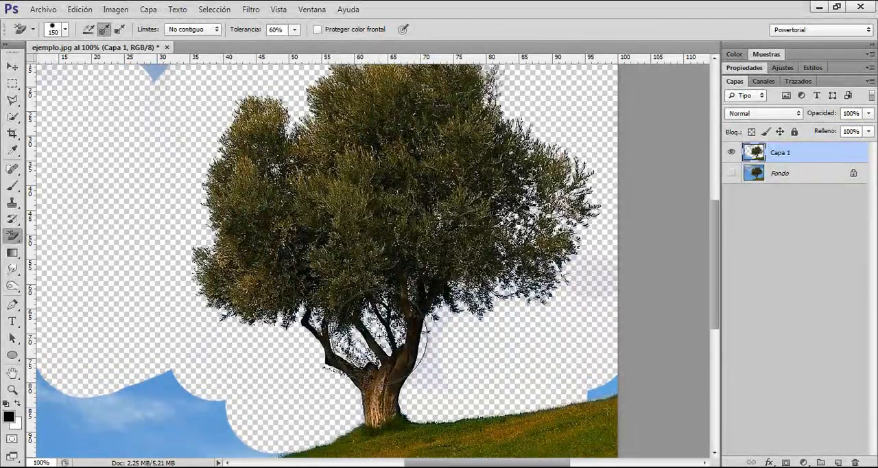
{"action": "key", "text": "ctrl+minus"}
{"action": "key", "text": "w"}
{"action": "mouse_move", "coordinate": [293, 375]}
{"action": "left_mouse_down"}
{"action": "mouse_move", "coordinate": [242, 400]}
{"action": "mouse_move", "coordinate": [180, 366]}
{"action": "mouse_move", "coordinate": [156, 310]}
{"action": "mouse_move", "coordinate": [162, 123]}
{"action": "mouse_move", "coordinate": [205, 108]}
{"action": "mouse_move", "coordinate": [286, 112]}
{"action": "left_mouse_up"}
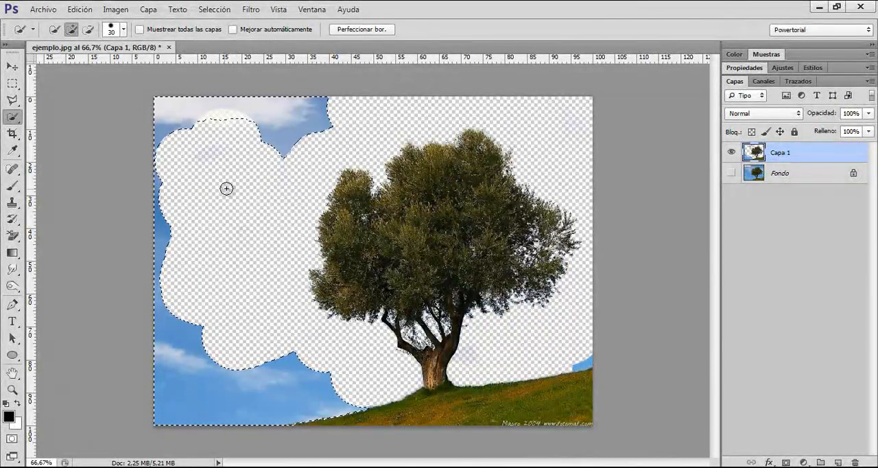
{"action": "key", "text": "Delete"}
{"action": "key", "text": "ctrl+d"}
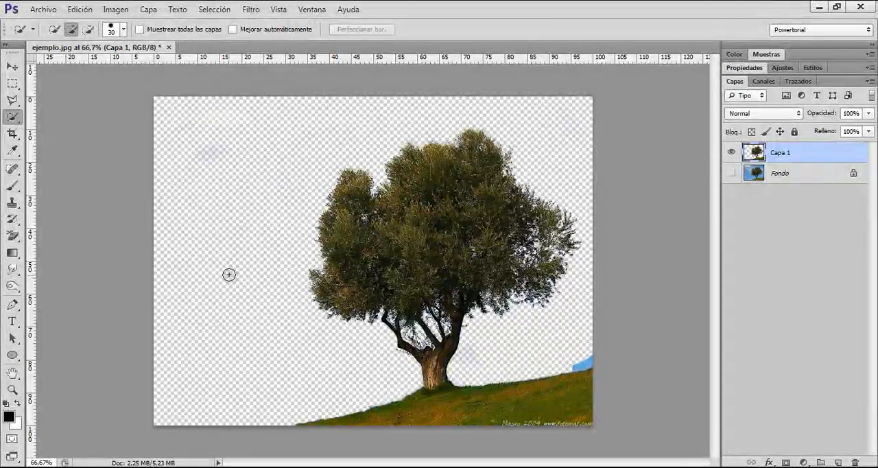
{"action": "key", "text": "e"}
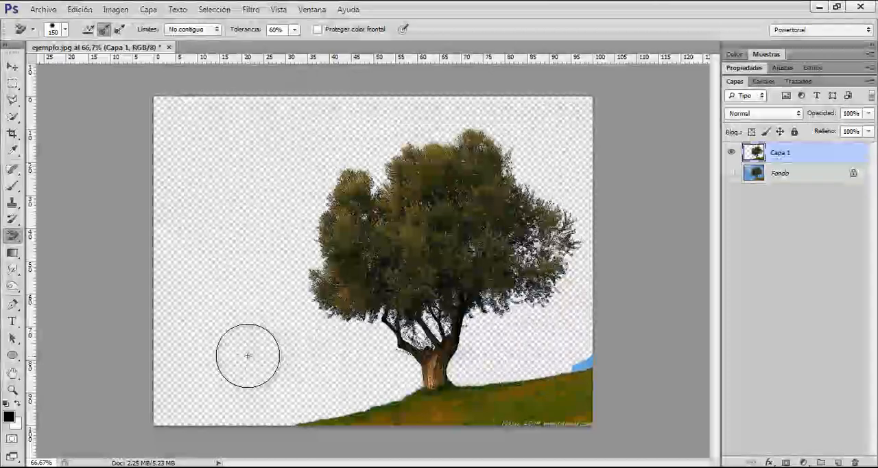
{"action": "left_click", "coordinate": [592, 357]}
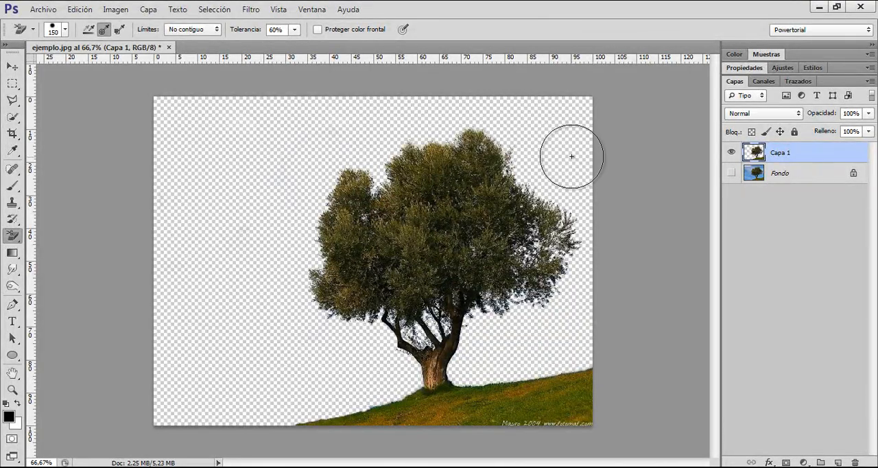
Step: Load the Capa 1 cutout as a selection, duplicate the Fondo layer, and use the selection as the copy's layer mask
{"action": "left_click", "coordinate": [752, 154], "text": "ctrl"}
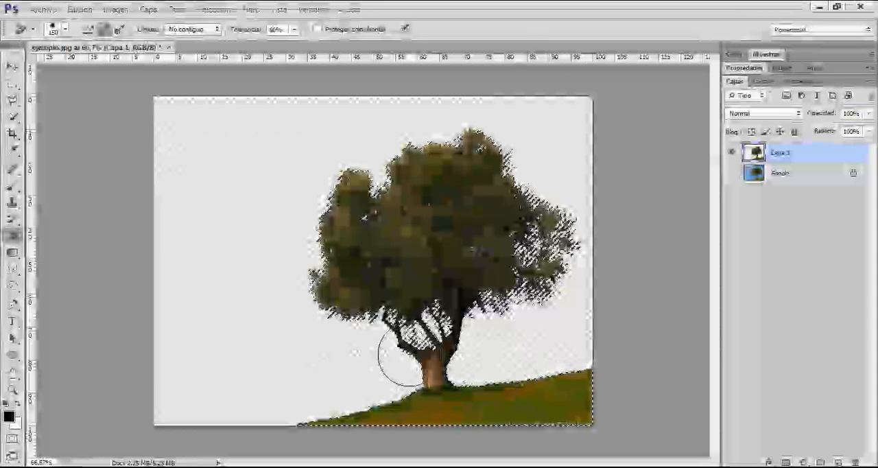
{"action": "left_click", "coordinate": [755, 174]}
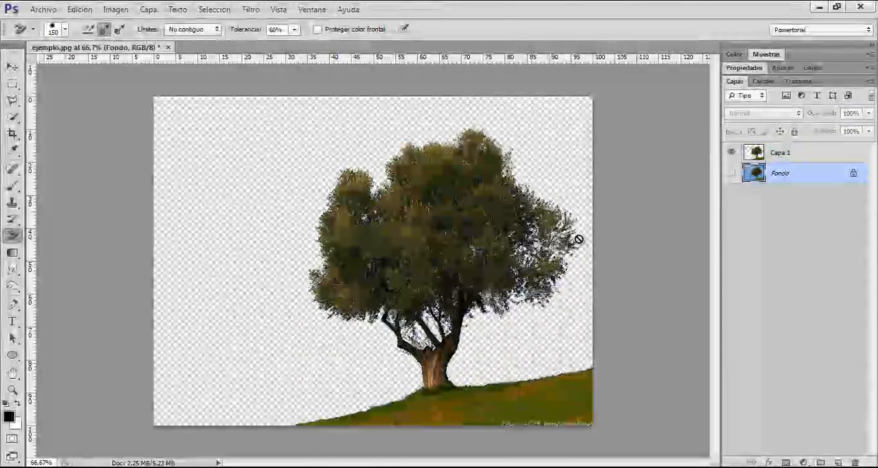
{"action": "key", "text": "ctrl+j"}
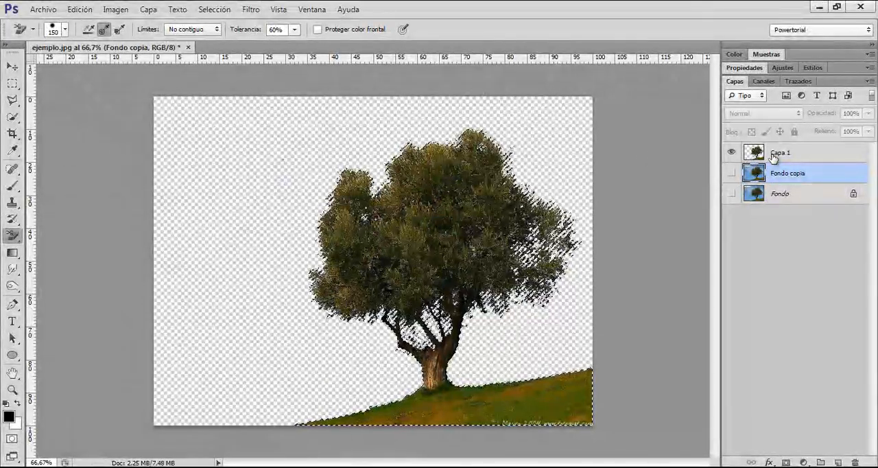
{"action": "left_click", "coordinate": [731, 172]}
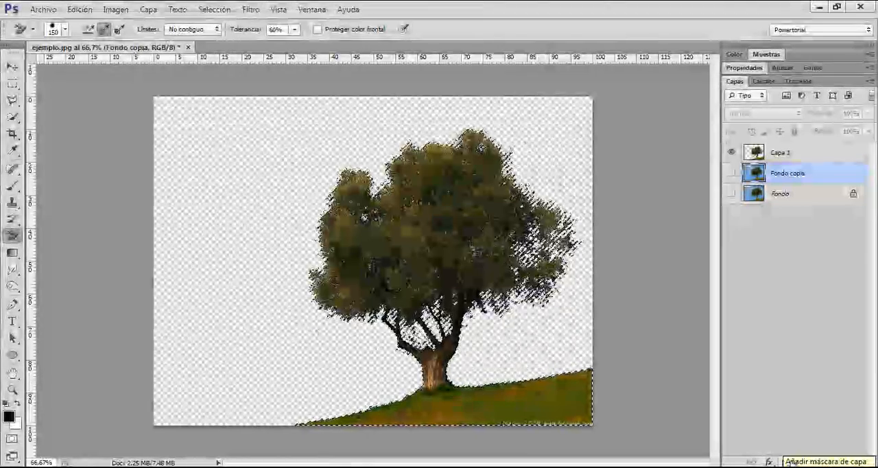
{"action": "left_click", "coordinate": [786, 463]}
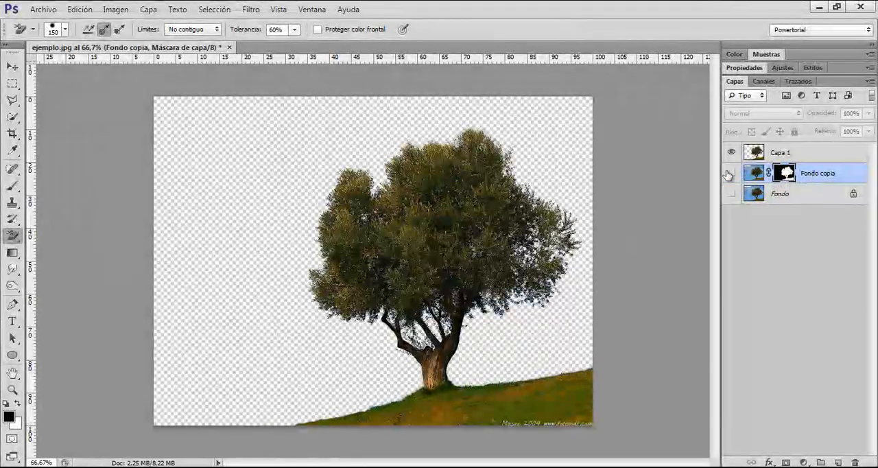
Step: Hide Capa 1, show the masked Fondo copia layer and make its image active instead of its mask
{"action": "left_click", "coordinate": [755, 173]}
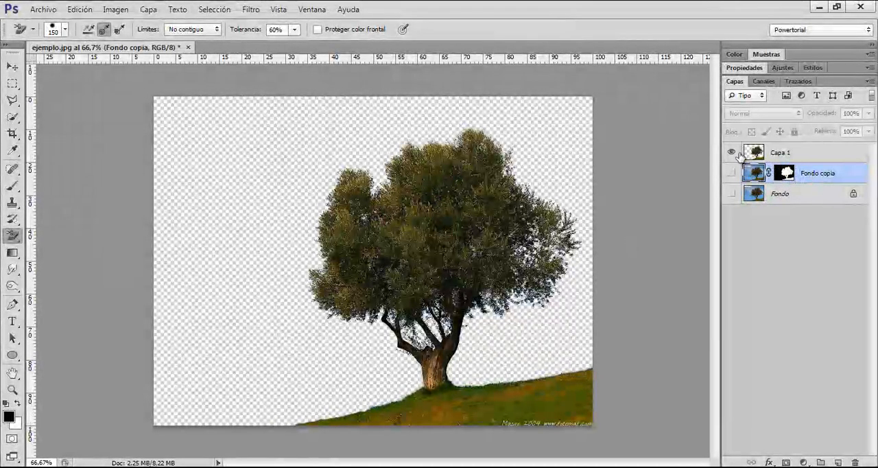
{"action": "left_click", "coordinate": [733, 174], "text": "alt"}
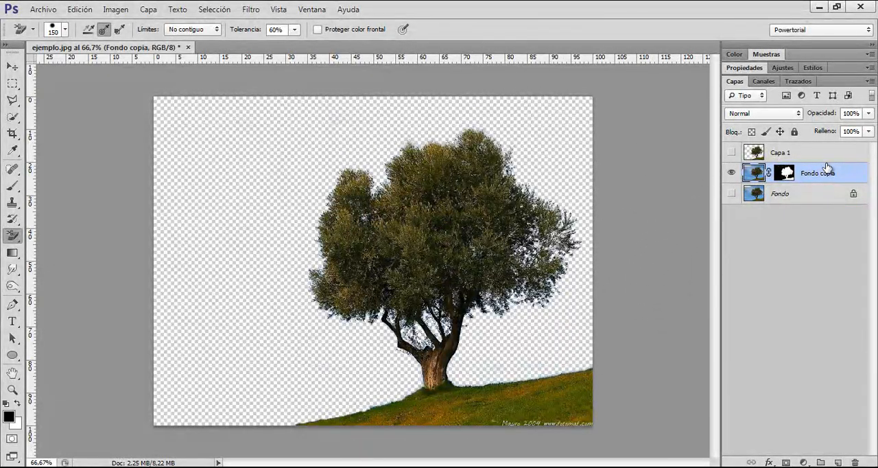
{"action": "left_click", "coordinate": [803, 155]}
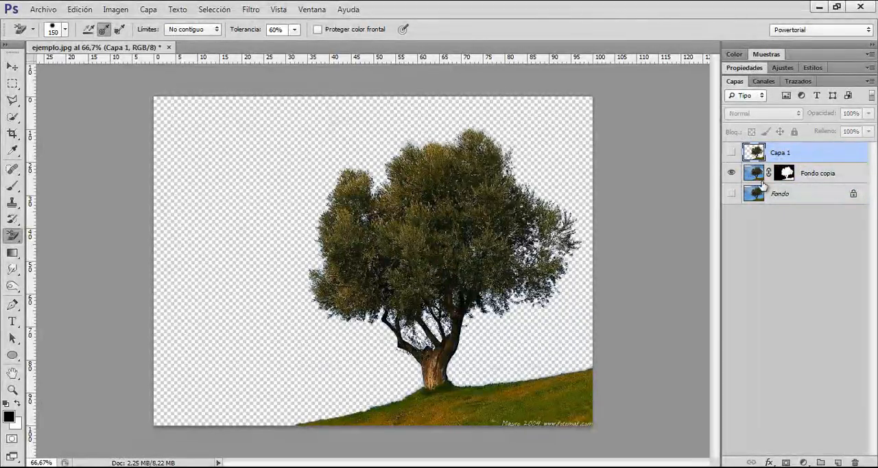
{"action": "left_click", "coordinate": [757, 177]}
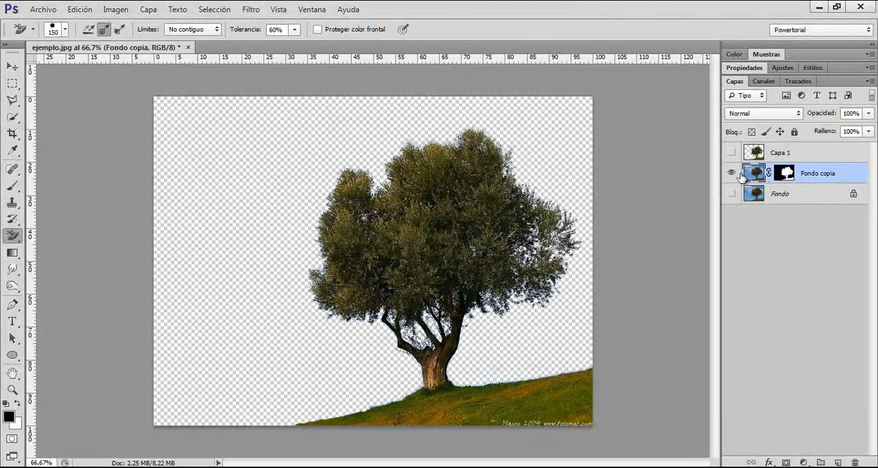
{"action": "left_click", "coordinate": [780, 176]}
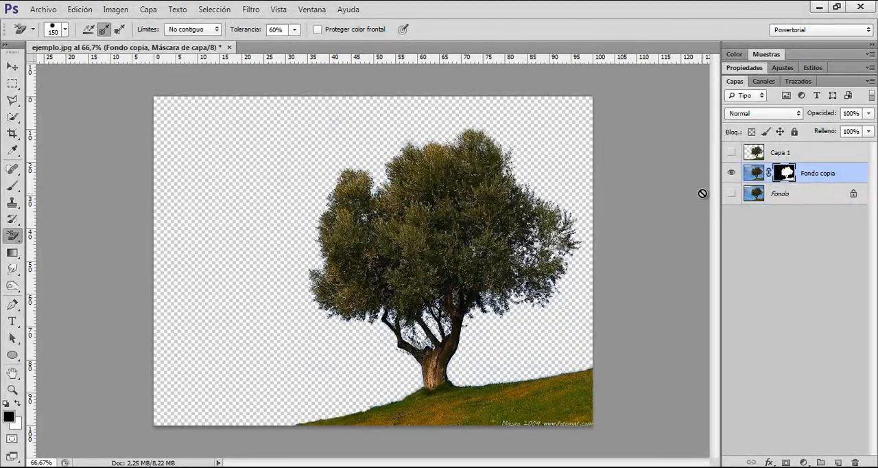
{"action": "left_click", "coordinate": [755, 175]}
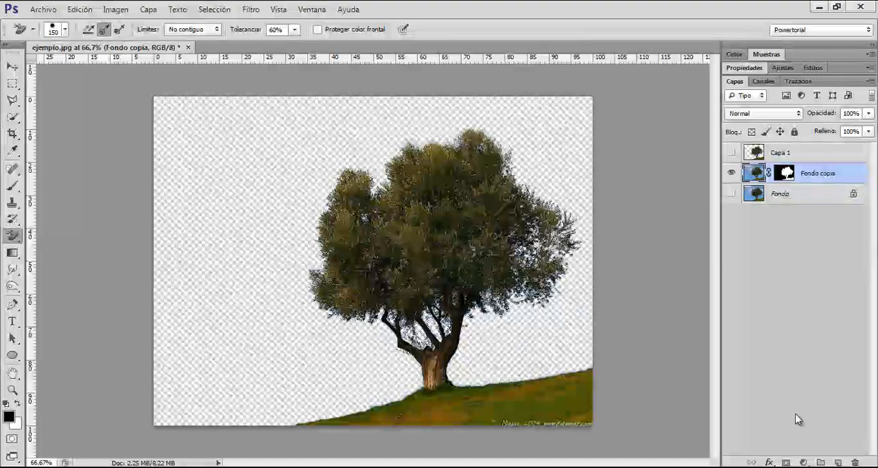
Step: Add a Curves adjustment layer above Fondo copia and clip it to that layer
{"action": "left_click", "coordinate": [803, 462]}
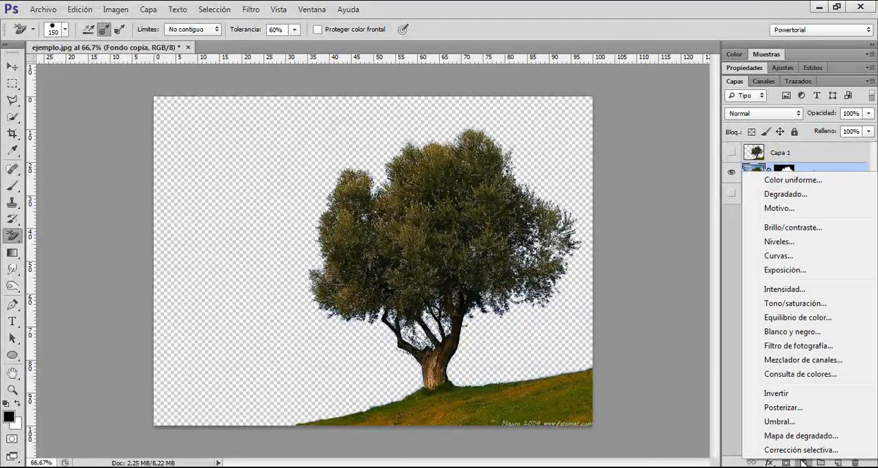
{"action": "left_click", "coordinate": [798, 257]}
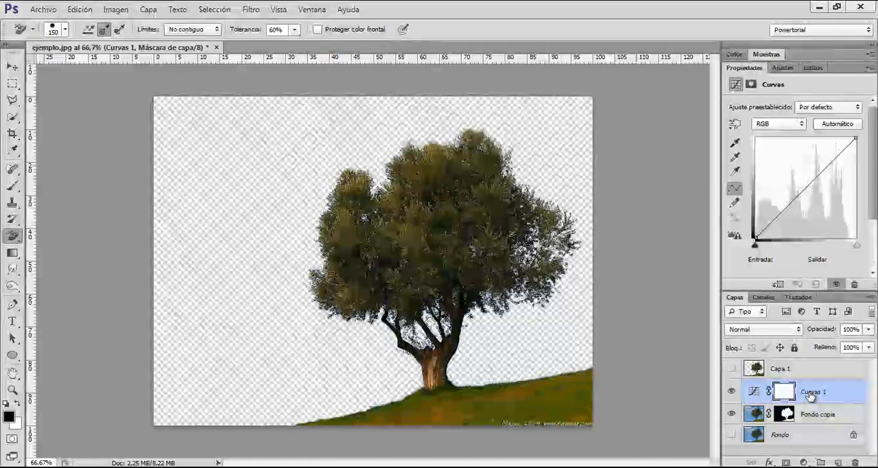
{"action": "right_click", "coordinate": [810, 396]}
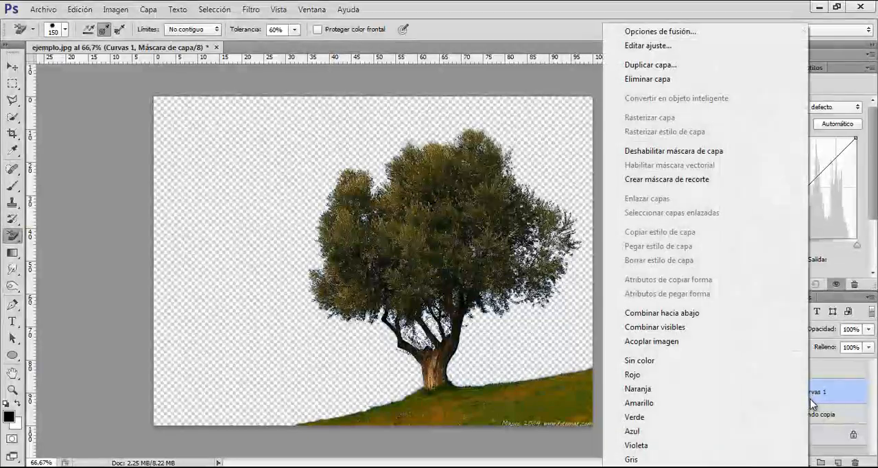
{"action": "left_click", "coordinate": [720, 183]}
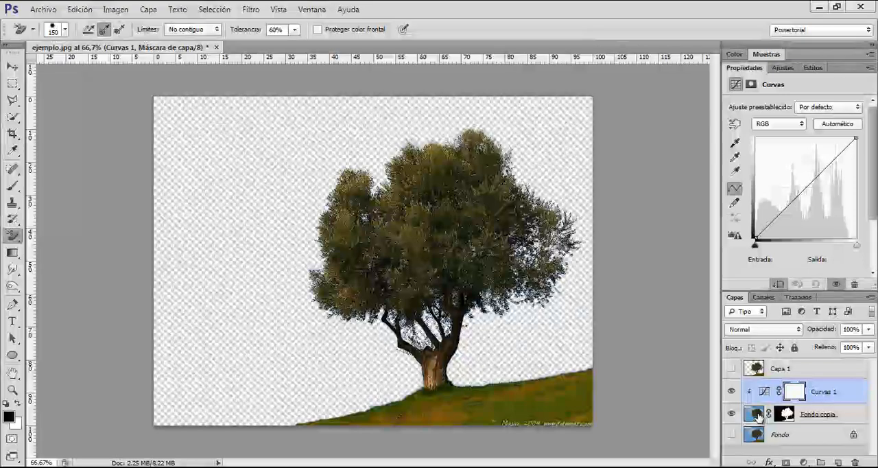
Step: Shape the RGB curve of Curvas 1 into an S, lowering the shadows and adding a midtone point at input 138, output 145
{"action": "left_click", "coordinate": [755, 413]}
{"action": "left_click", "coordinate": [791, 396]}
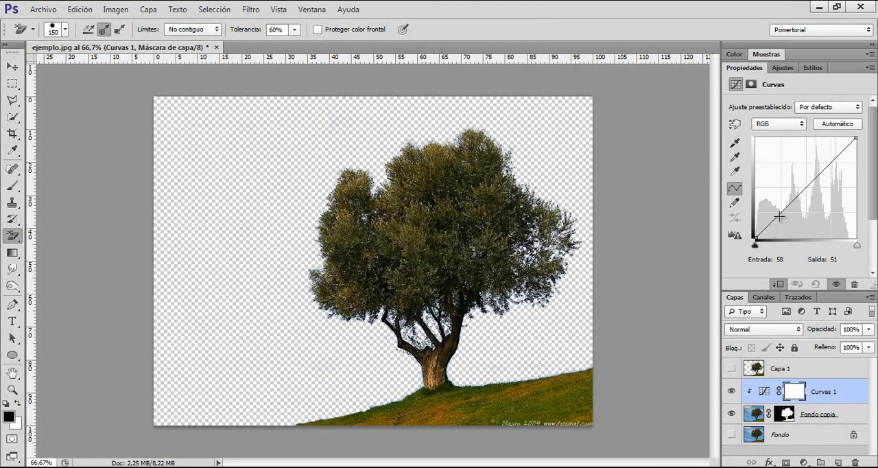
{"action": "left_click_drag", "start_coordinate": [779, 216], "coordinate": [782, 218]}
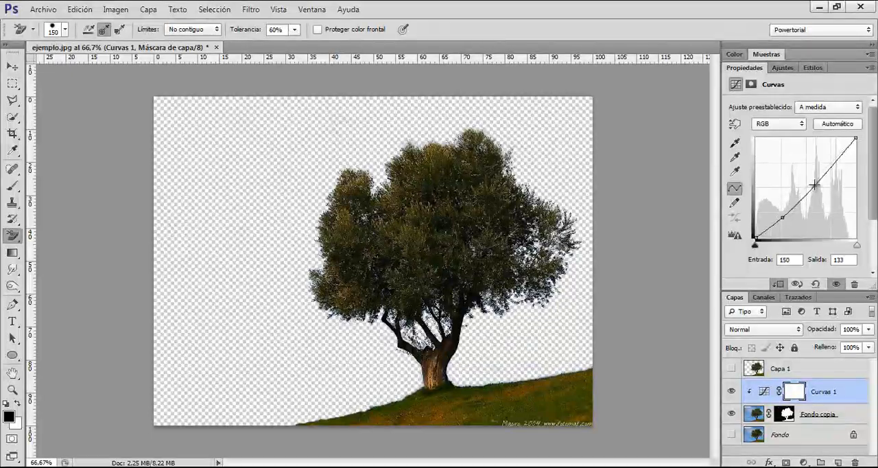
{"action": "left_click_drag", "start_coordinate": [815, 185], "coordinate": [811, 180]}
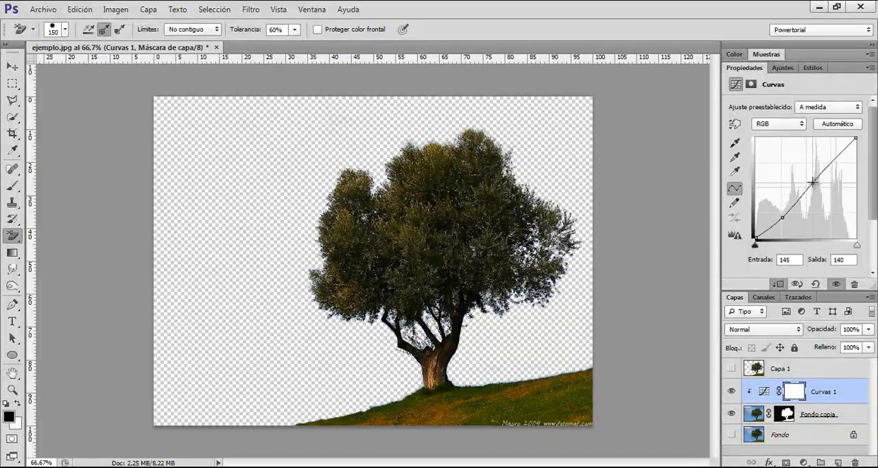
Step: Shape the Rojo channel curve into a slight S, lowering its darker tones and placing an upper point at input 148, output 152
{"action": "left_click", "coordinate": [779, 126]}
{"action": "left_click", "coordinate": [775, 145]}
{"action": "left_click_drag", "start_coordinate": [799, 195], "coordinate": [814, 178]}
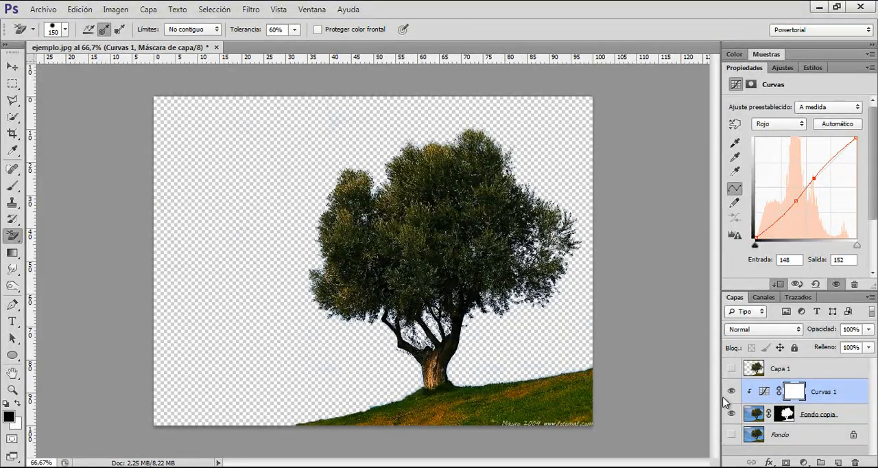
Step: With Curvas 1 active, show the original Fondo layer and toggle Fondo copia's visibility to compare the adjusted tree with the original
{"action": "left_click", "coordinate": [785, 414]}
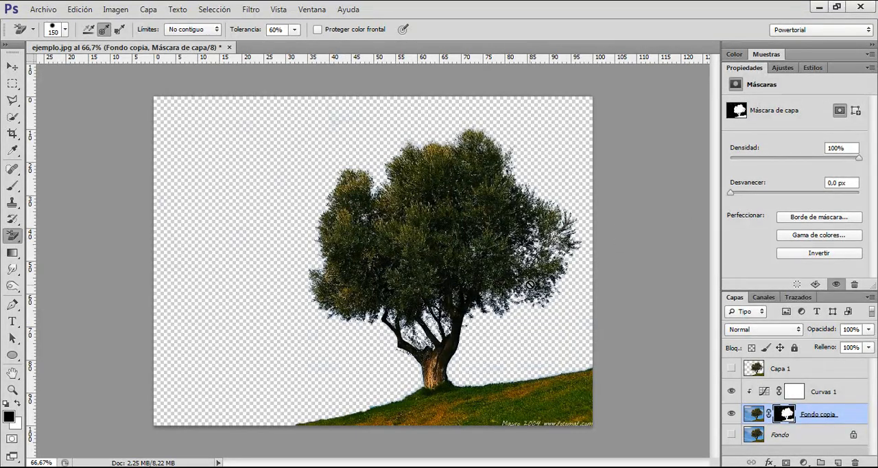
{"action": "left_click", "coordinate": [749, 391]}
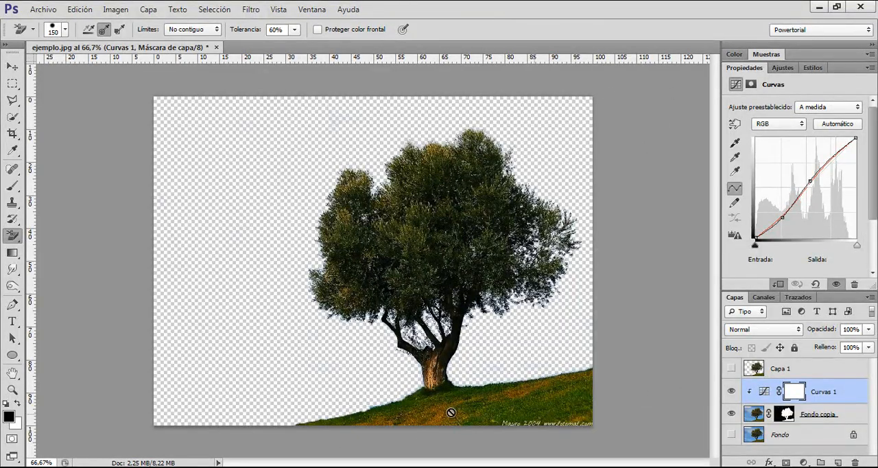
{"action": "left_click", "coordinate": [731, 435]}
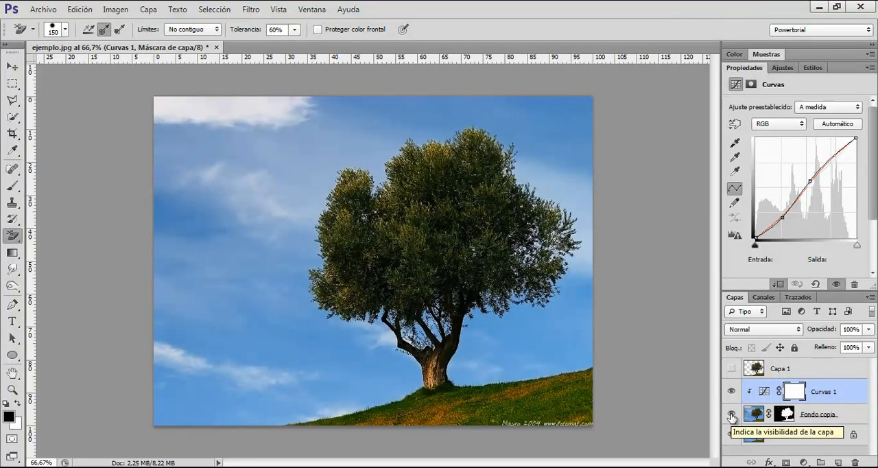
{"action": "left_click", "coordinate": [731, 414]}
{"action": "left_click", "coordinate": [731, 414]}
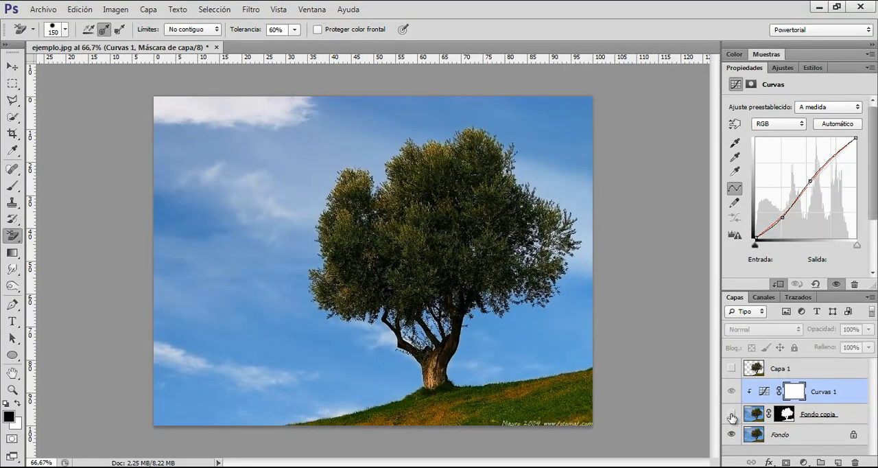
{"action": "left_click", "coordinate": [732, 414]}
{"action": "left_click", "coordinate": [732, 414]}
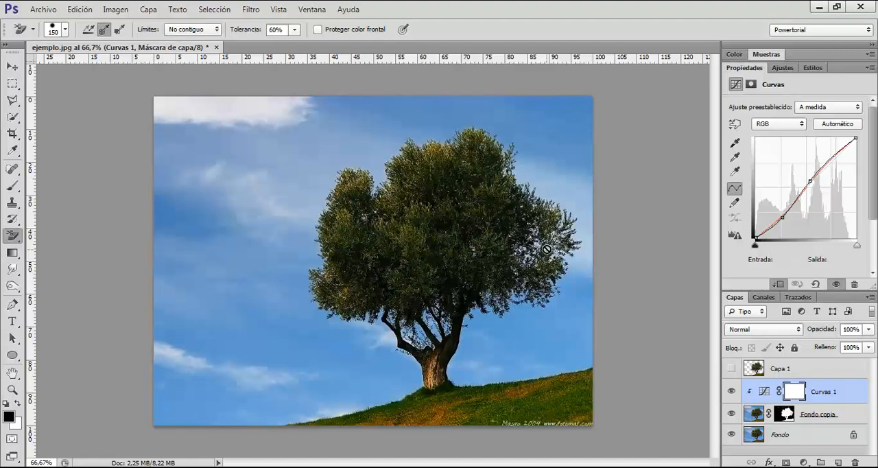
{"action": "right_click", "coordinate": [11, 237]}
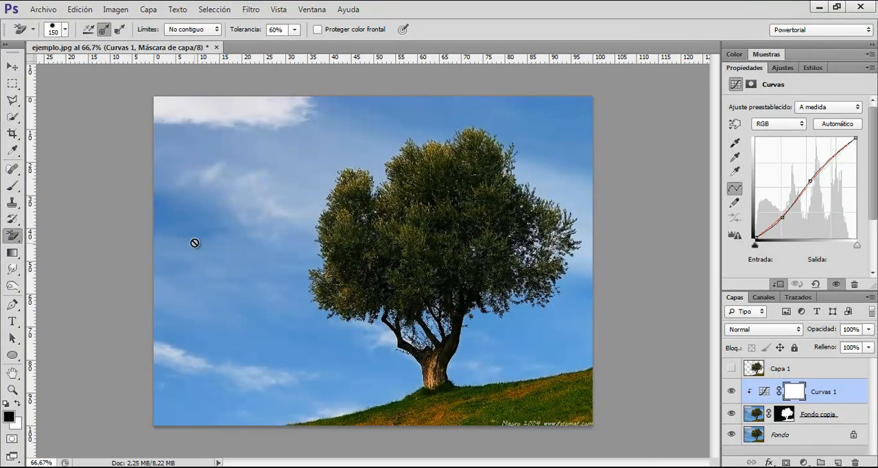